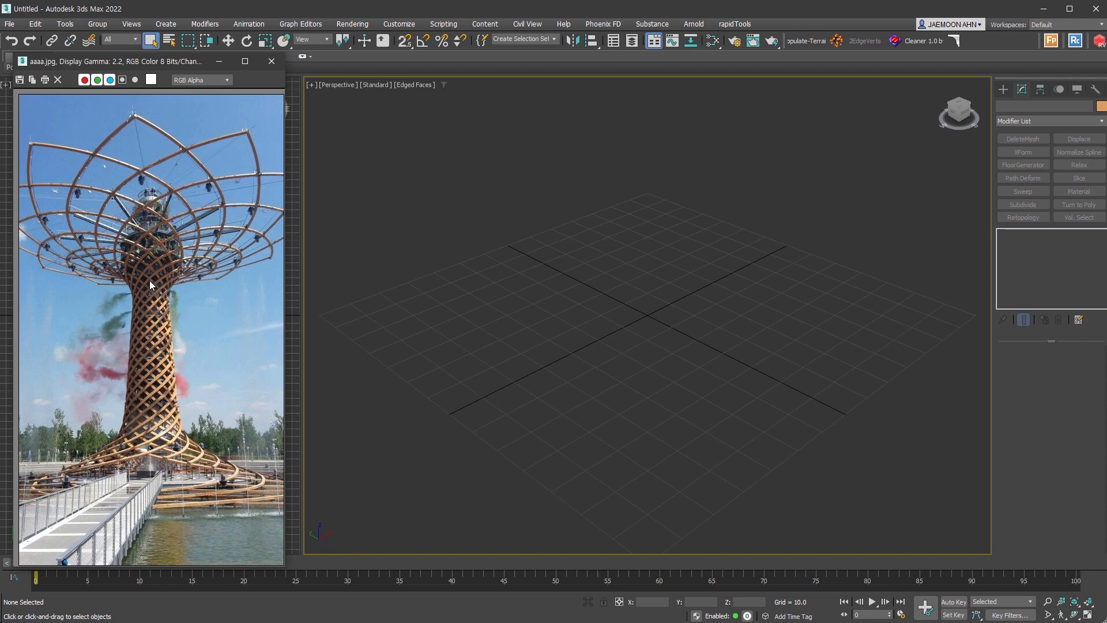
Create a cone at the grid centre with radii about 21.9 and 16 and height about 126.8.
left_click(1003, 89)
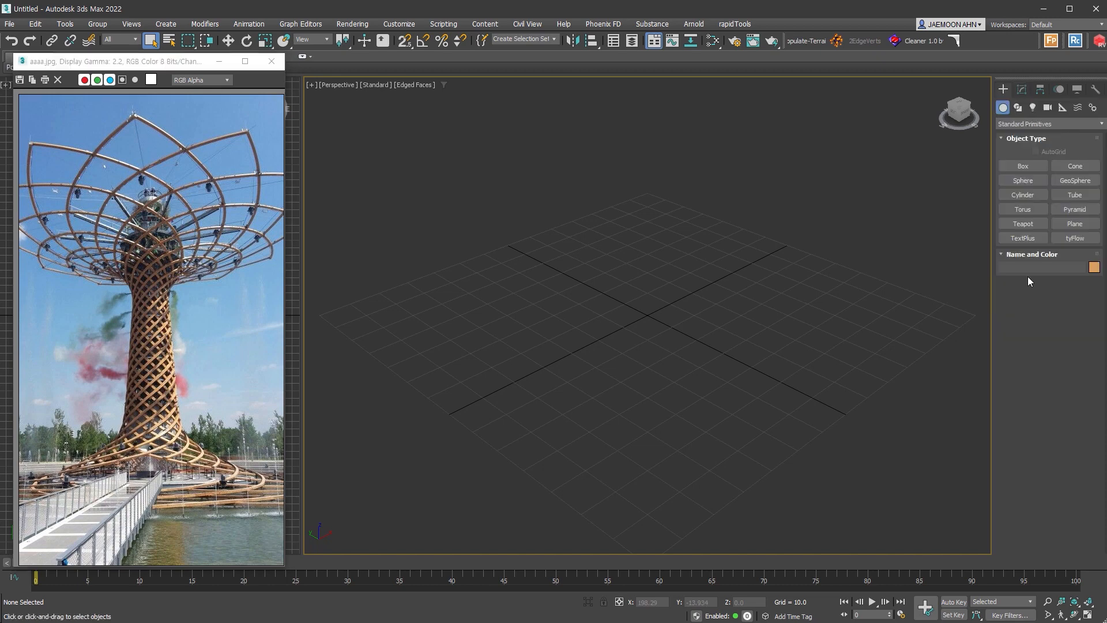
left_click(1075, 166)
left_click_drag(644, 345, 658, 407)
right_click(665, 386)
scroll(663, 375, "down", 3)
left_click(677, 99)
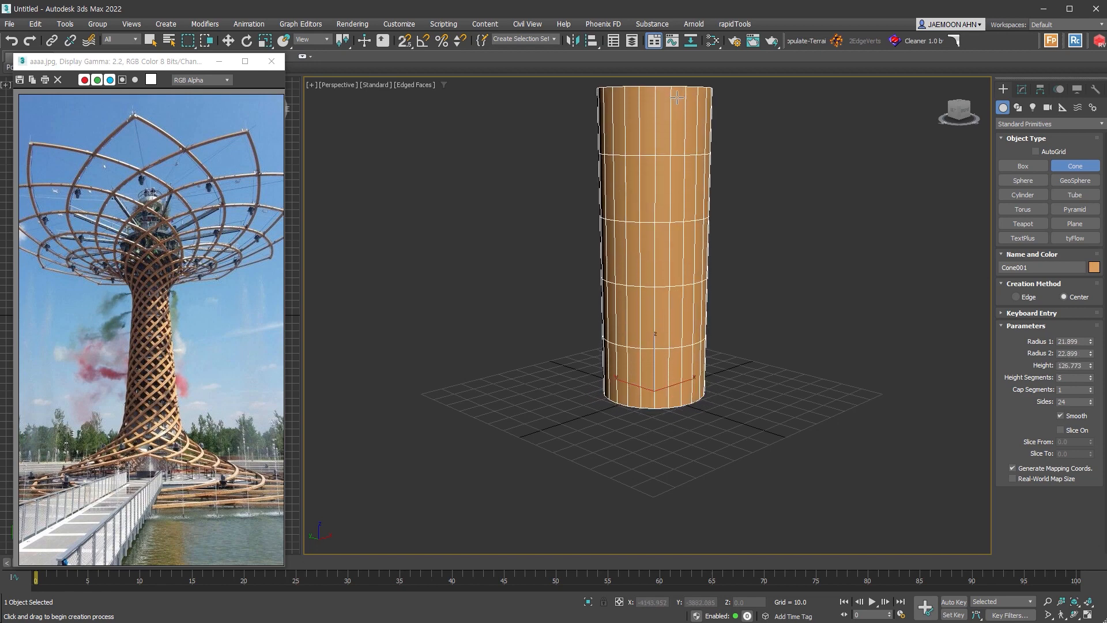
left_click(675, 112)
middle_click_drag(776, 346, 796, 413)
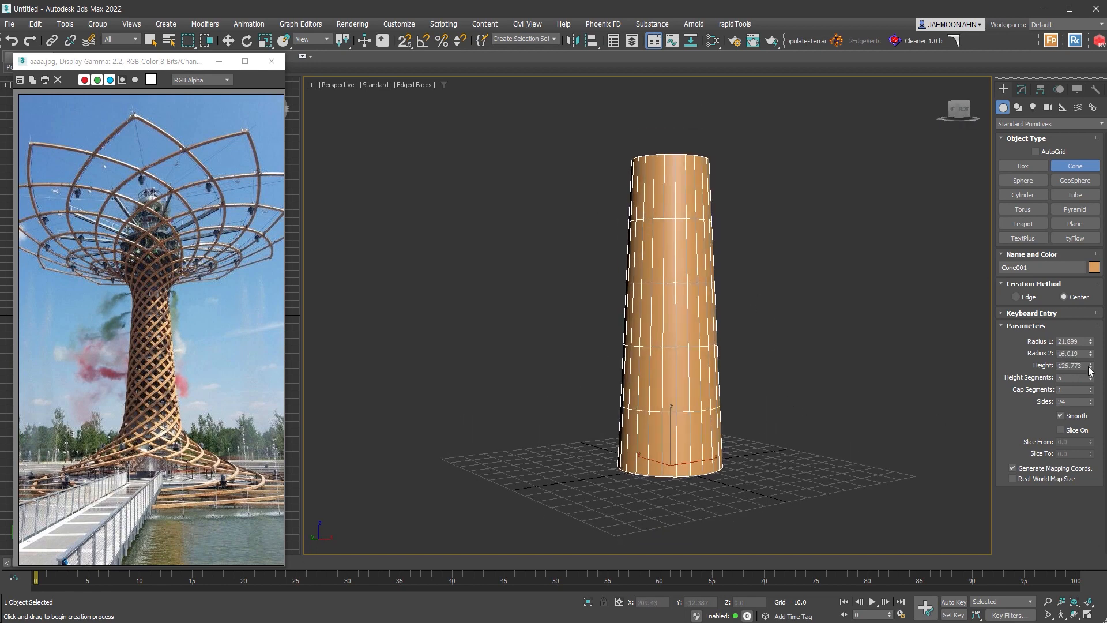
Set the cone's height segments to 1, its radii to about 19.9 and 14.8, and its height to about 161.9.
right_click(1091, 378)
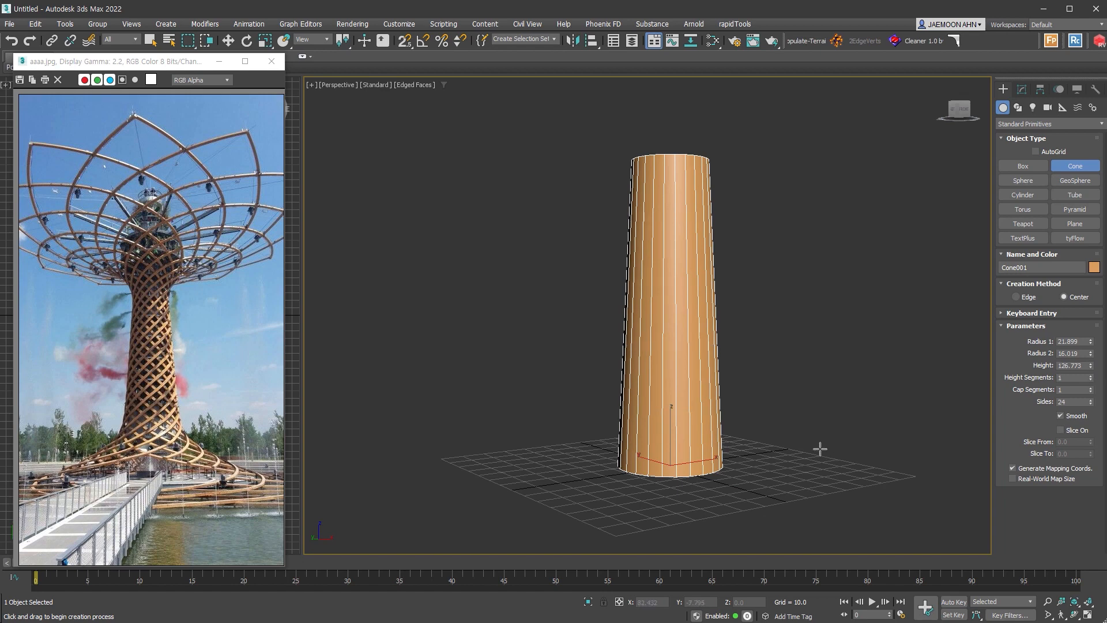
left_click_drag(1090, 354, 1091, 359)
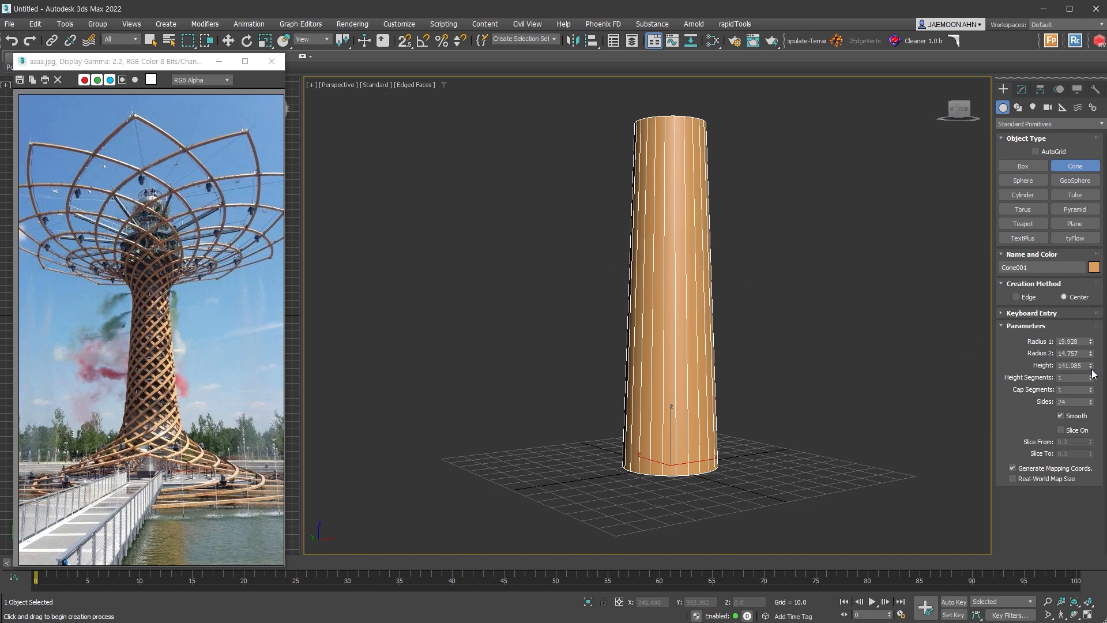
left_click_drag(1090, 366, 1089, 357)
middle_click_drag(782, 315, 768, 373)
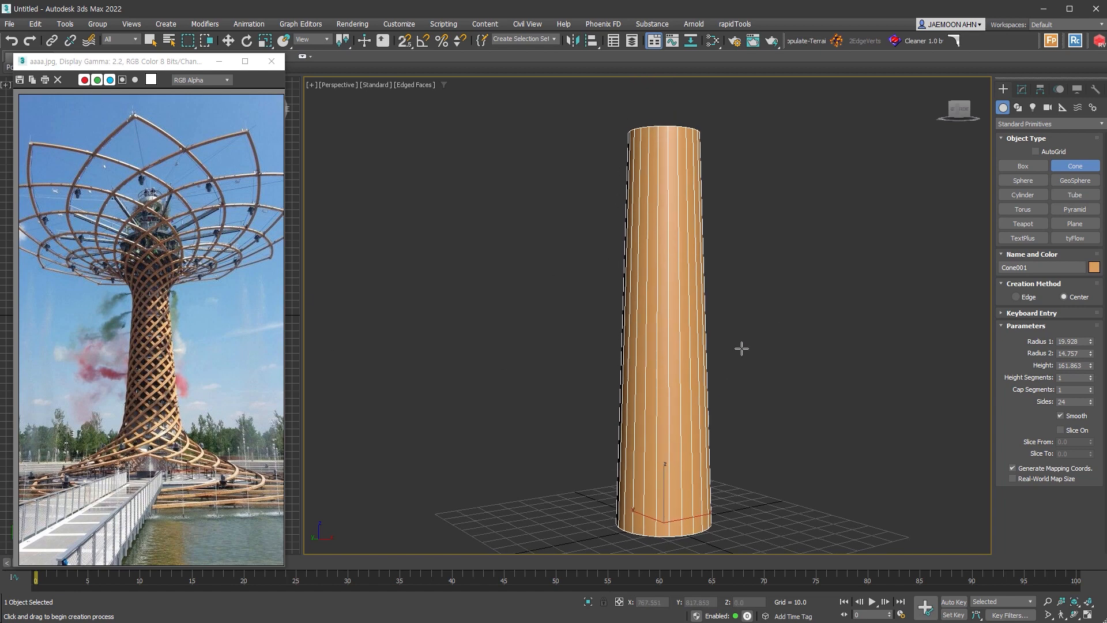
Reduce the cone to 12 sides and convert it to an Editable Poly.
left_click(1021, 90)
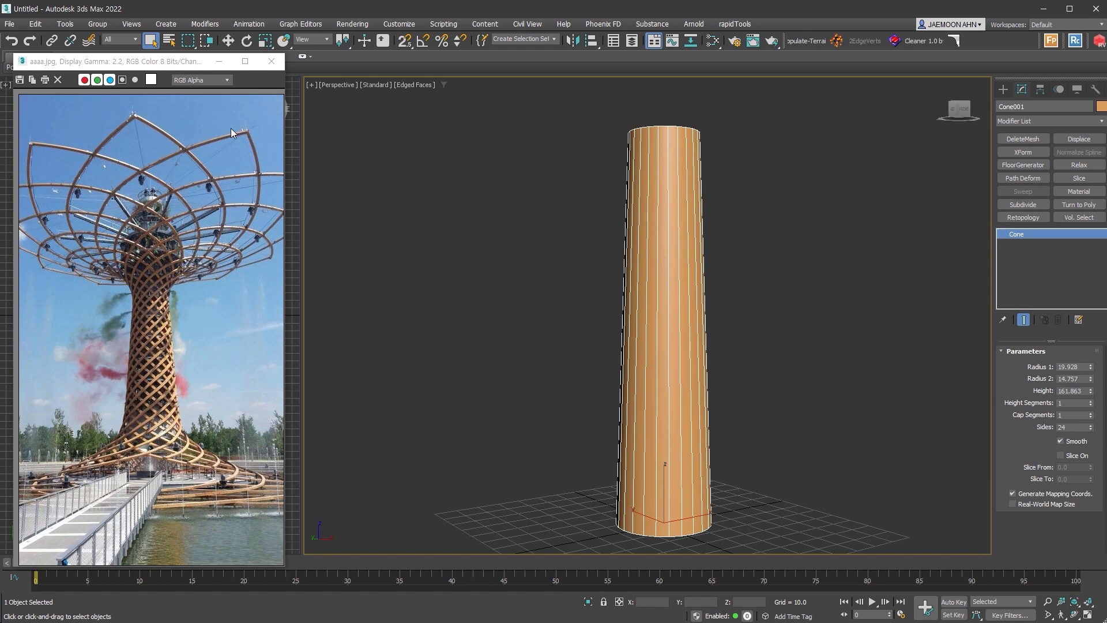
left_click(1063, 427)
key("Return")
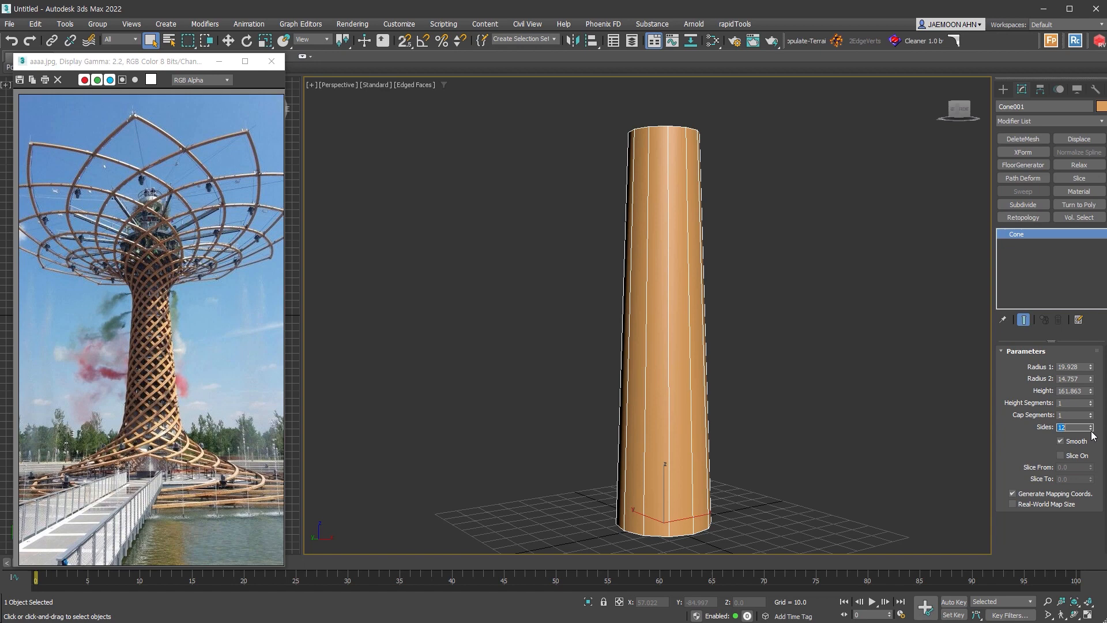
right_click(736, 328)
left_click(740, 367)
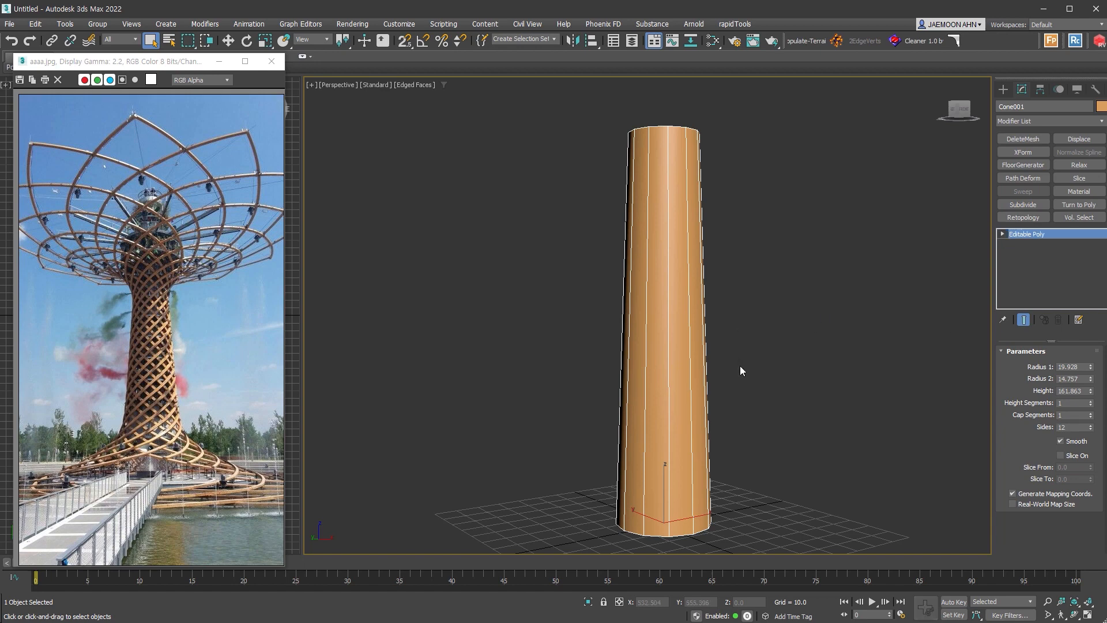
Add a horizontal edge loop at the trunk's mid-height and chamfer it as Tri with amount about 60 and 19 segments.
left_click(1033, 364)
double_click(695, 327)
right_click(694, 327)
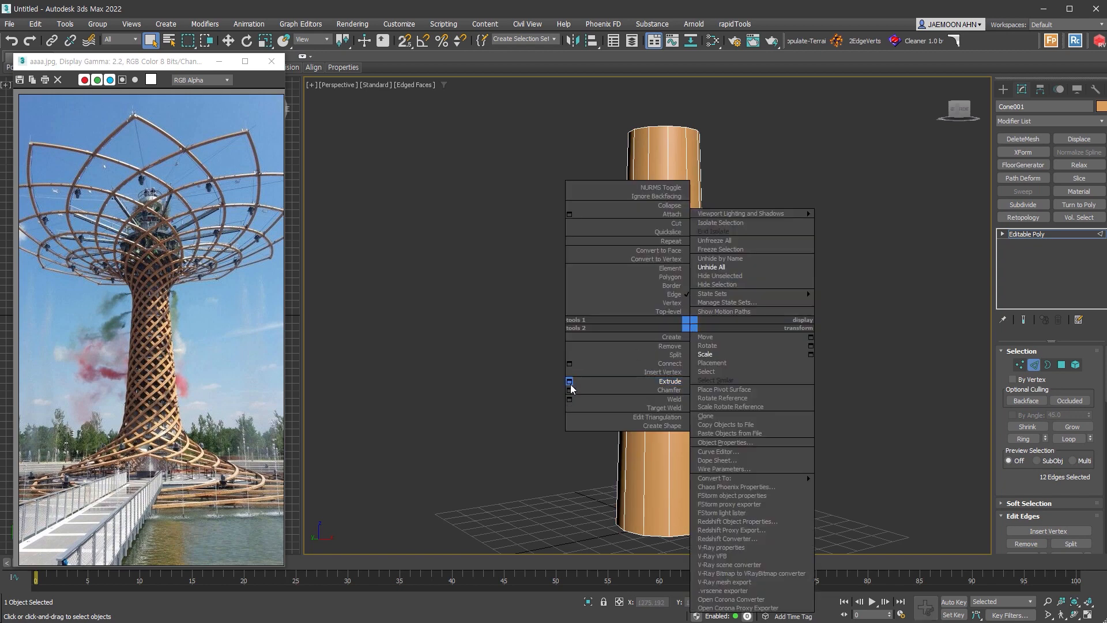
left_click(570, 389)
left_click(667, 323)
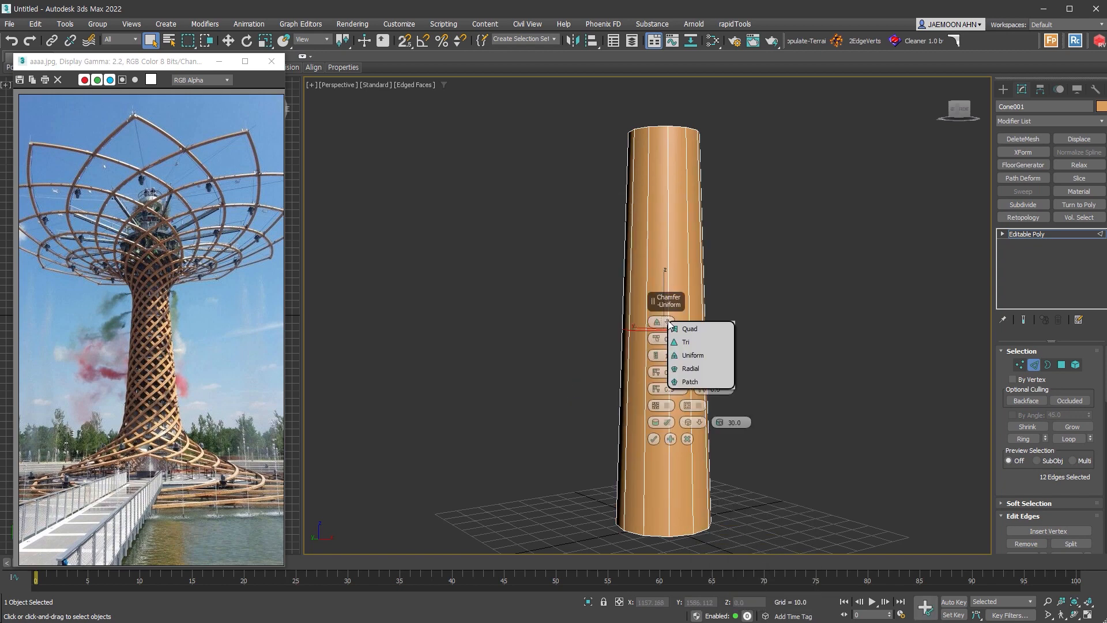
left_click(682, 341)
left_click_drag(657, 338, 715, 96)
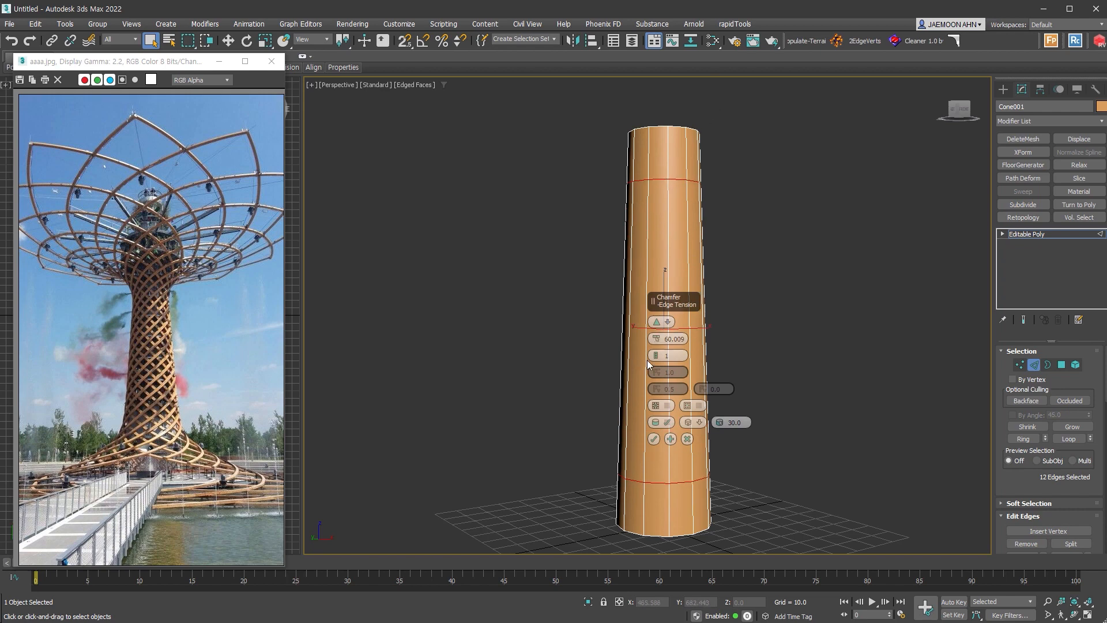
left_click_drag(659, 357, 660, 304)
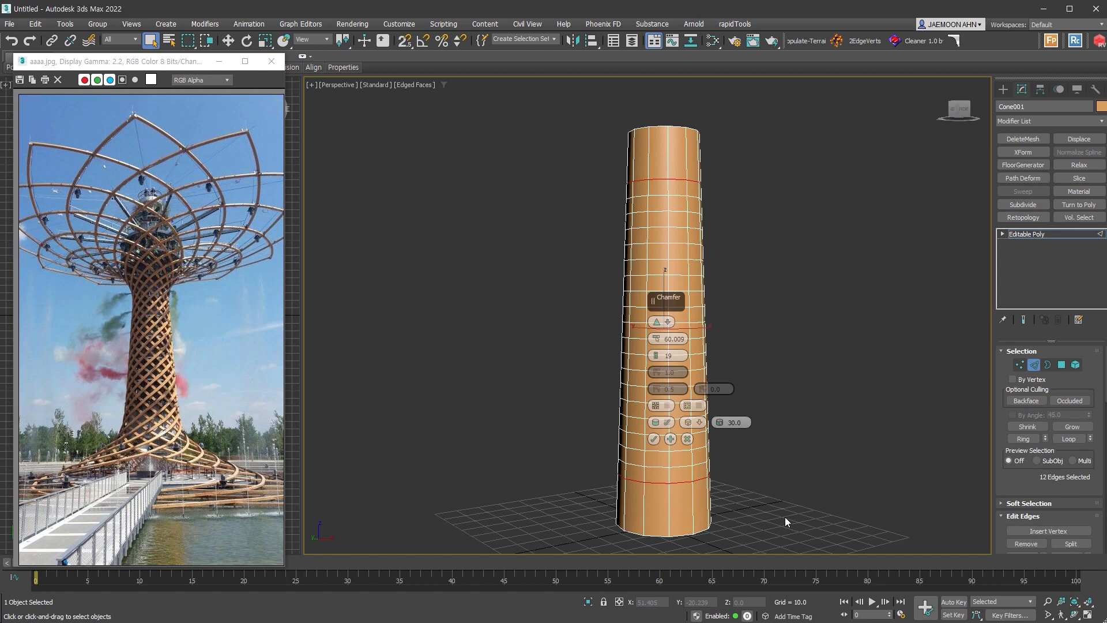
left_click(654, 440)
left_click(913, 503)
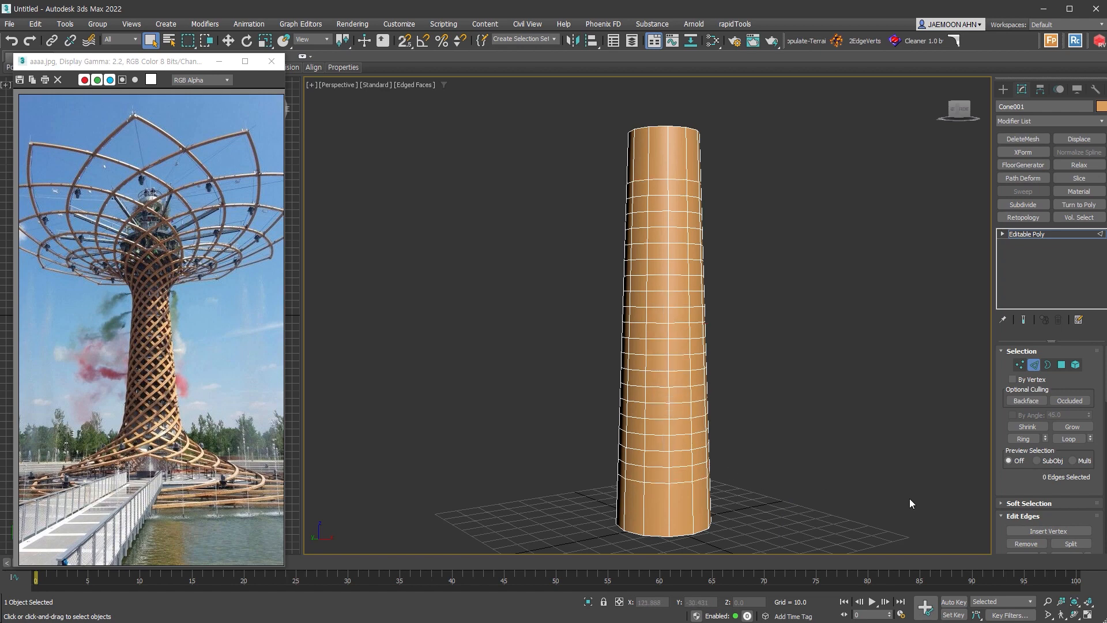
Bevel the trunk's top and bottom cap polygons outward into wide discs, and delete the cap polygons.
left_click(1062, 365)
scroll(850, 384, "down", 3)
middle_click_drag(850, 384, 813, 354, "alt")
left_click(733, 225)
middle_click_drag(793, 275, 789, 228, "alt")
left_click(742, 491, "ctrl")
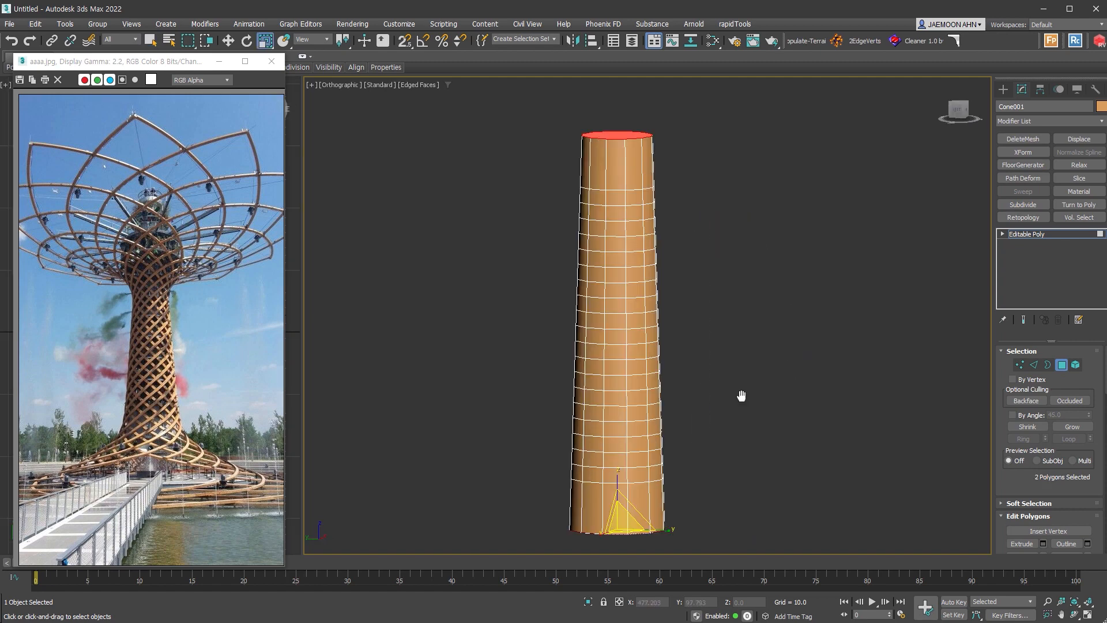
right_click(706, 379)
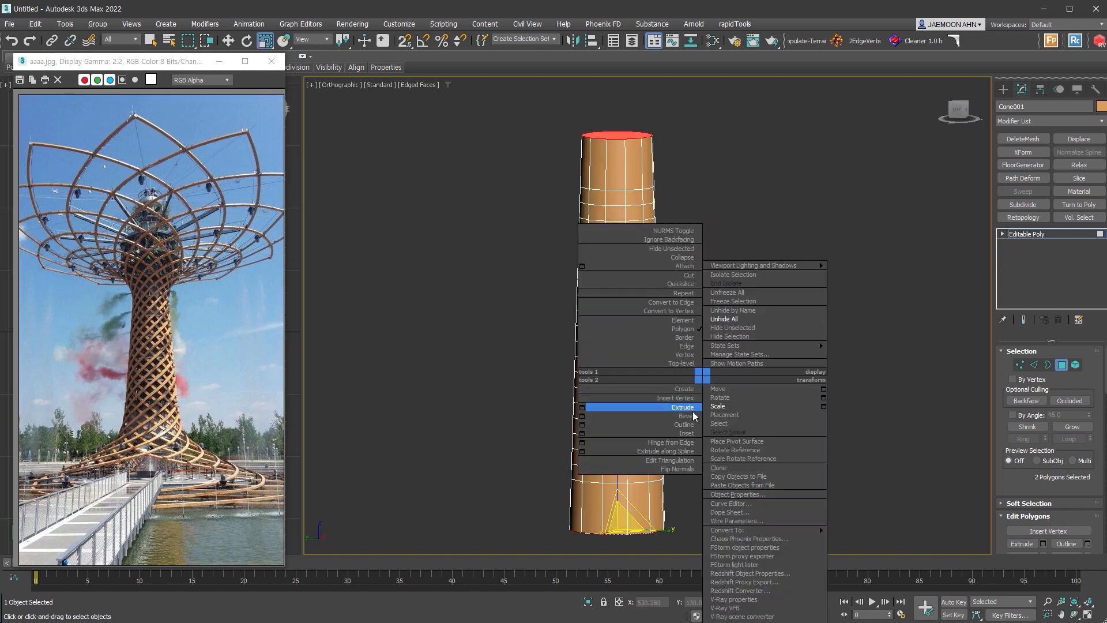
left_click(686, 415)
scroll(723, 427, "down", 2)
key("space")
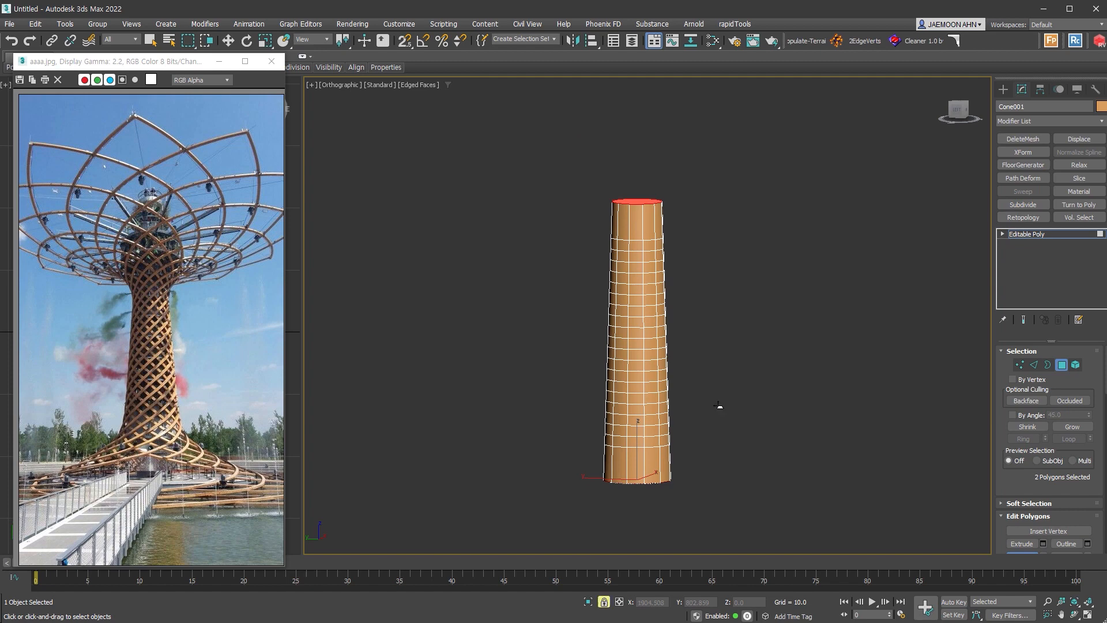
left_click_drag(720, 436, 817, 178)
mouse_move(773, 389)
middle_mouse_down("alt")
mouse_move(781, 375)
mouse_move(815, 381)
mouse_move(778, 388)
mouse_move(773, 371)
middle_mouse_up("alt")
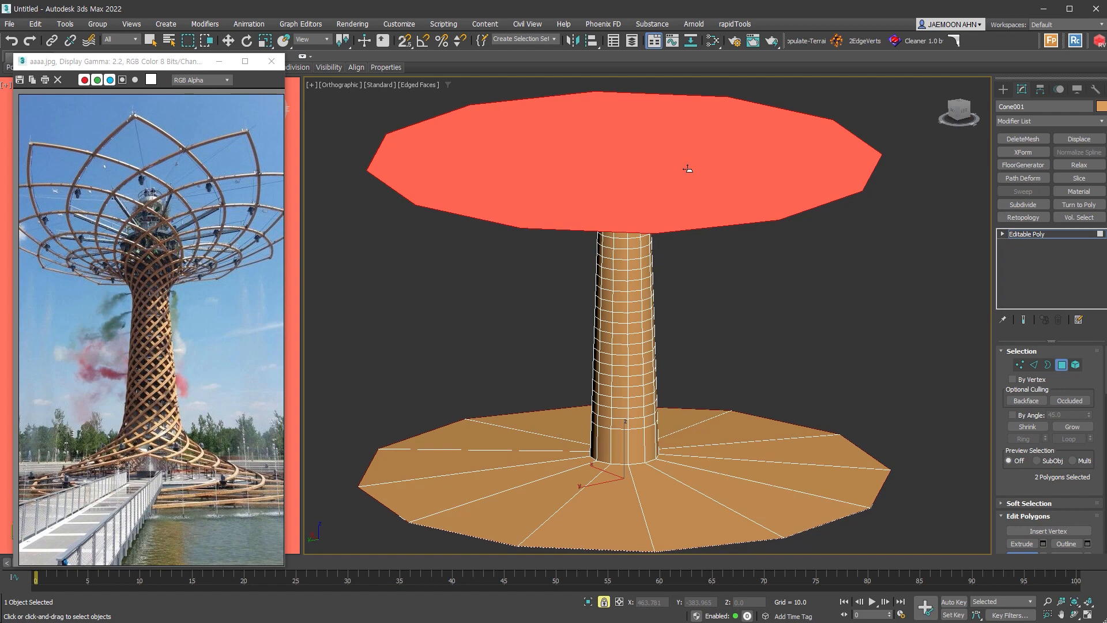
left_click(789, 308)
key("r")
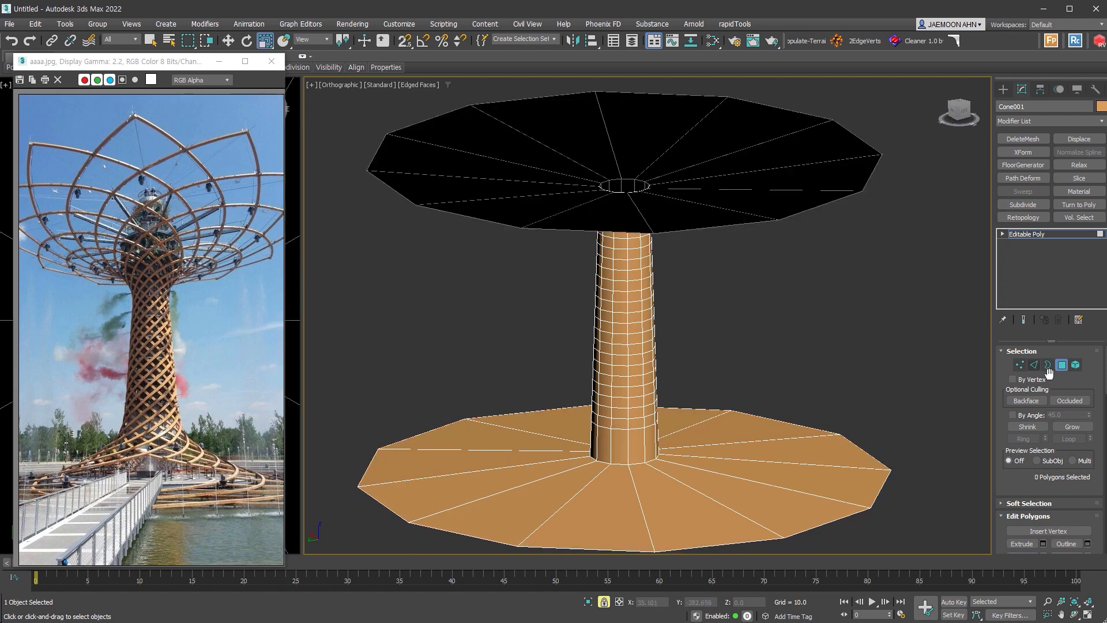
Chamfer the two edge loops where the discs meet the trunk as Tri with amount about 152.6 and 5 segments.
left_click(1034, 364)
double_click(637, 463)
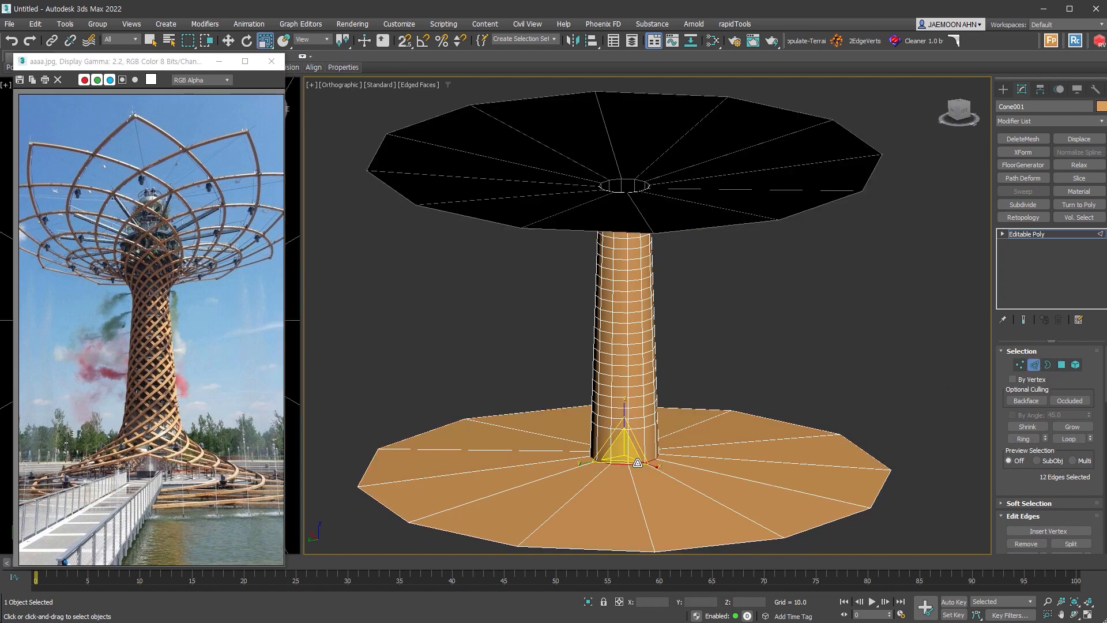
middle_click_drag(727, 365, 668, 314, "alt")
double_click(621, 193, "ctrl")
right_click(653, 254)
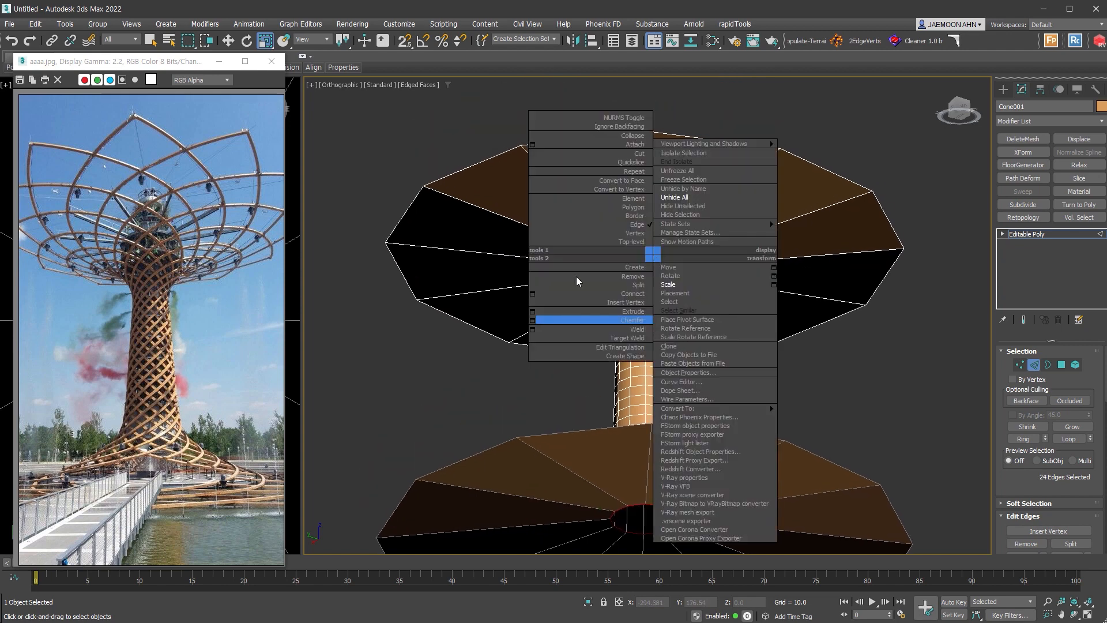
left_click(532, 320)
left_click_drag(657, 341, 704, 177)
left_click_drag(674, 305, 898, 317)
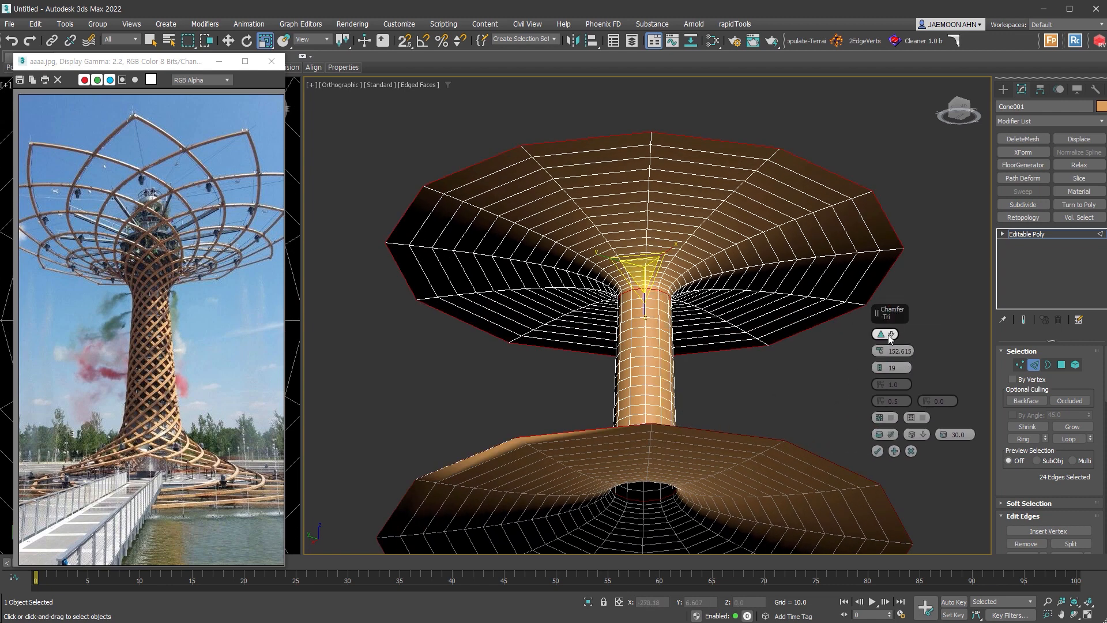
right_click(880, 367)
left_click(880, 365)
left_click(880, 365)
left_click(879, 365)
left_click(879, 366)
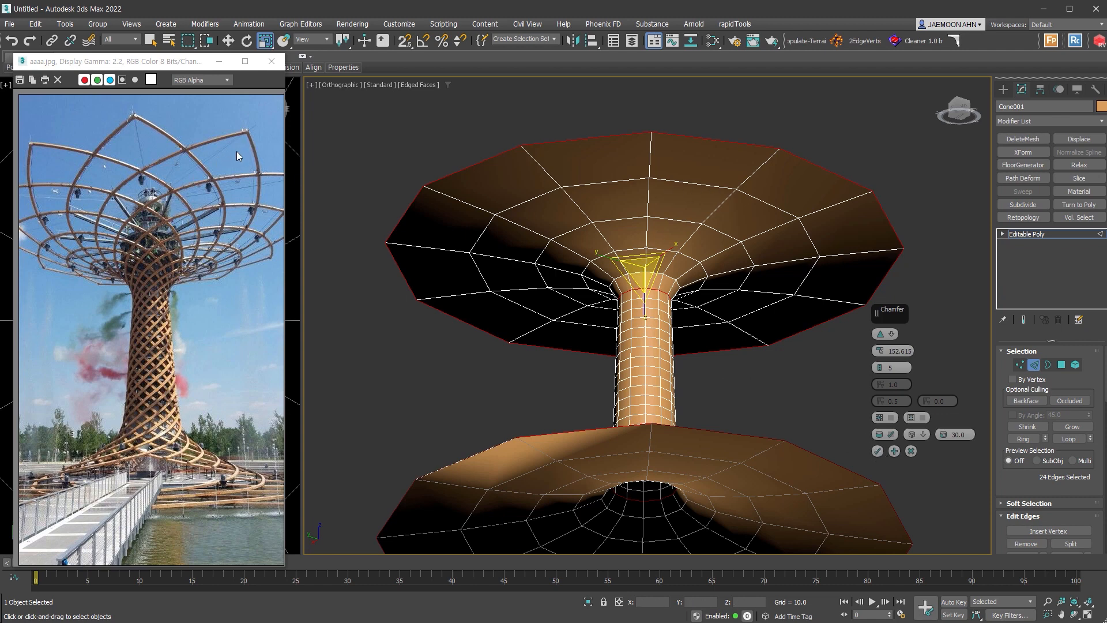
left_click(880, 451)
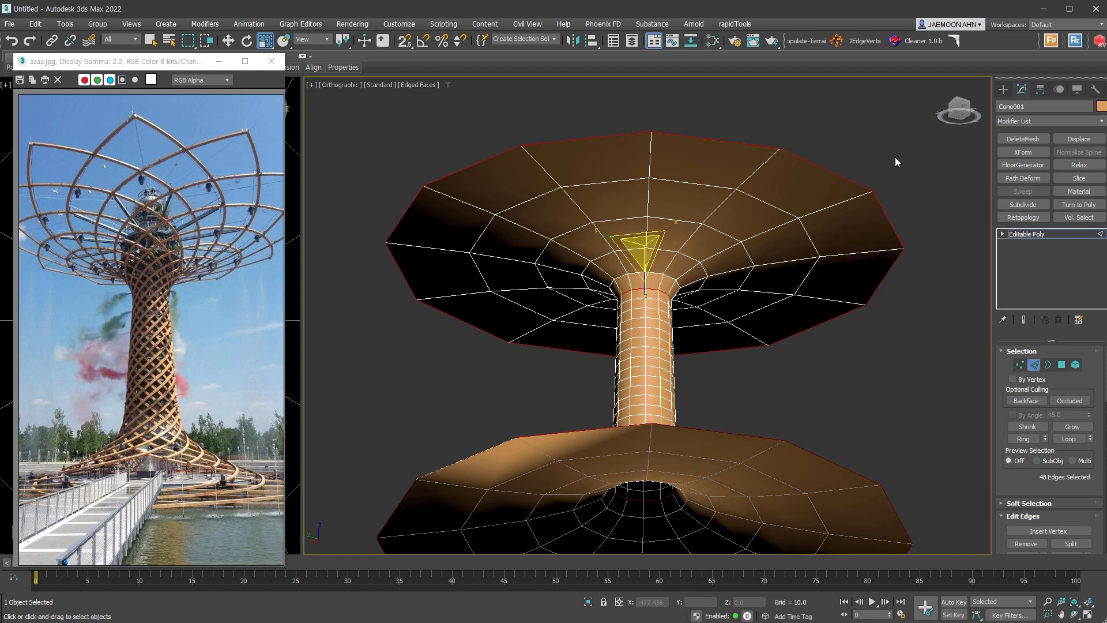
Remove the edge loops still selected at the ends of the chamfered areas.
left_click_drag(1021, 477, 1034, 416)
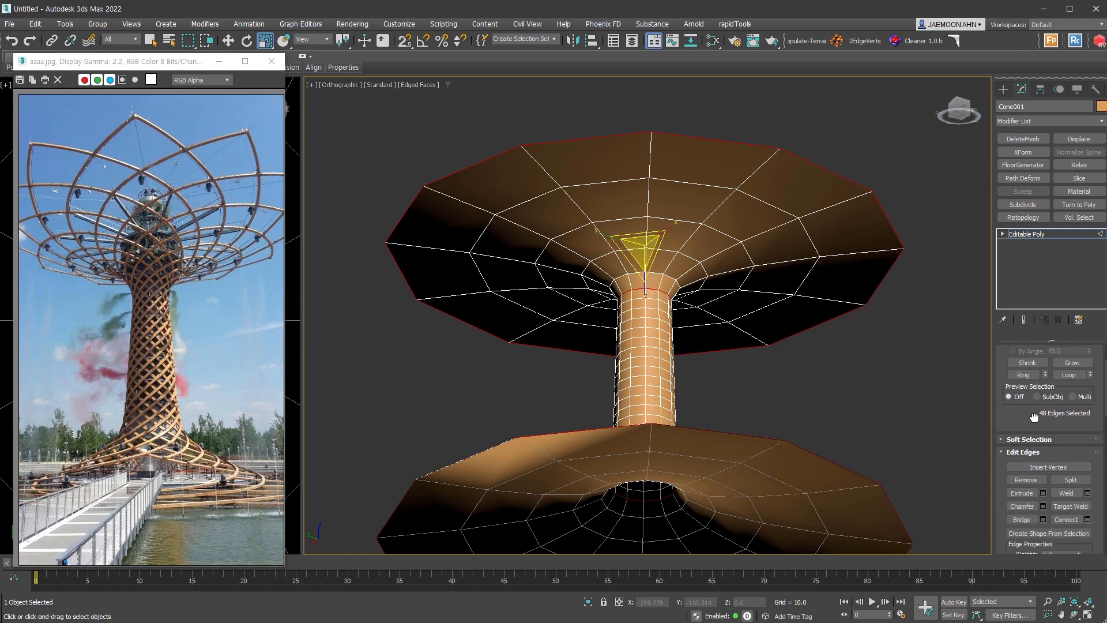
left_click(1025, 480)
middle_click_drag(798, 331, 778, 288, "alt")
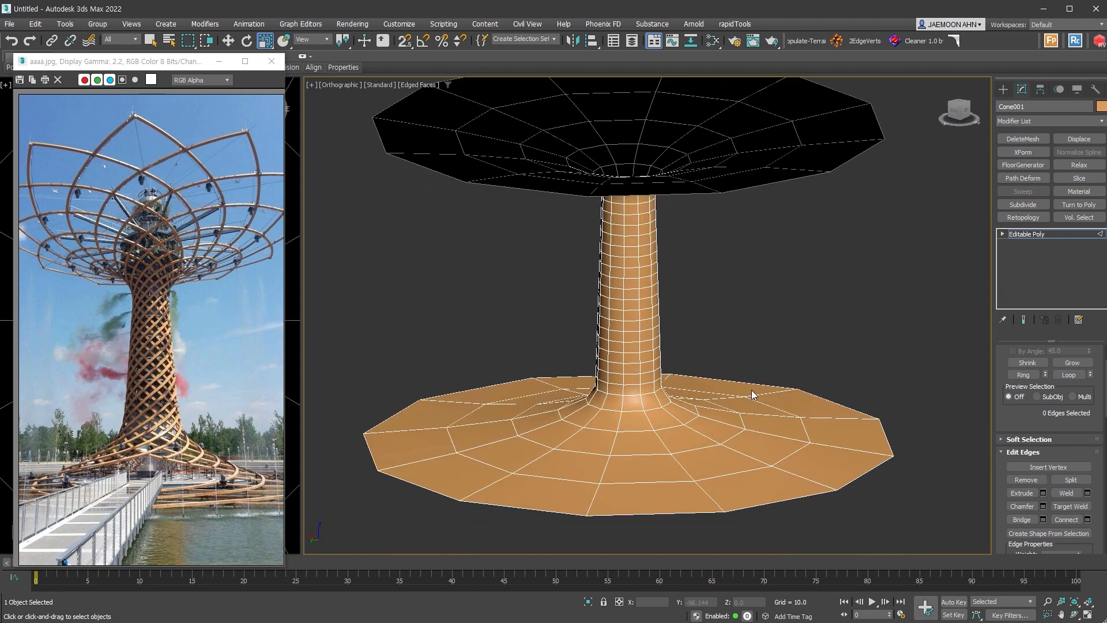
middle_click_drag(690, 391, 732, 403)
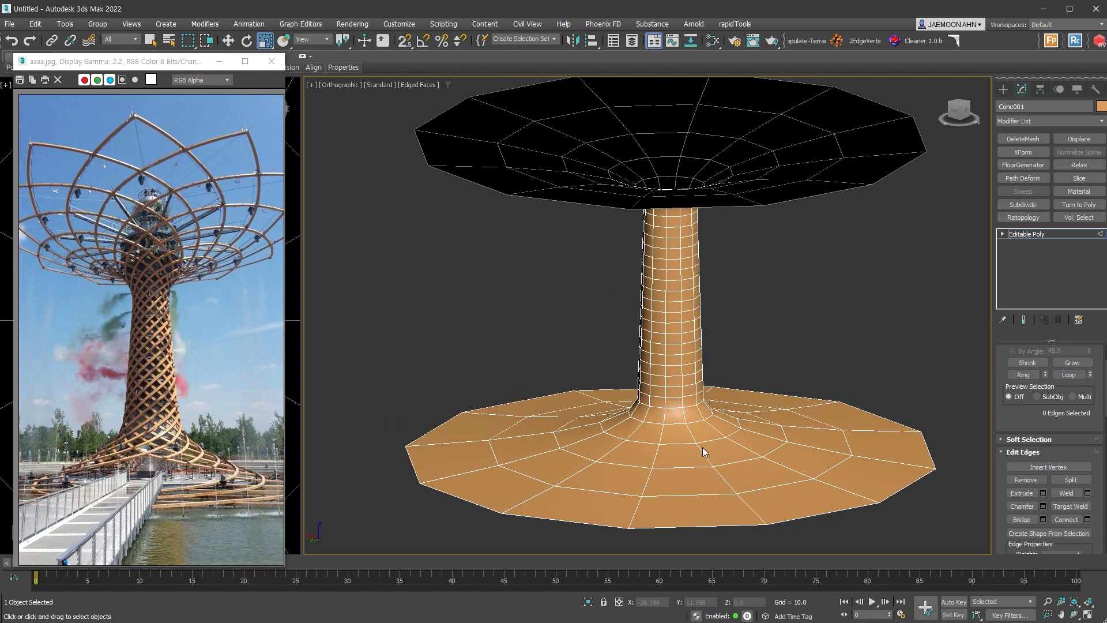
middle_click_drag(697, 469, 747, 447, "alt")
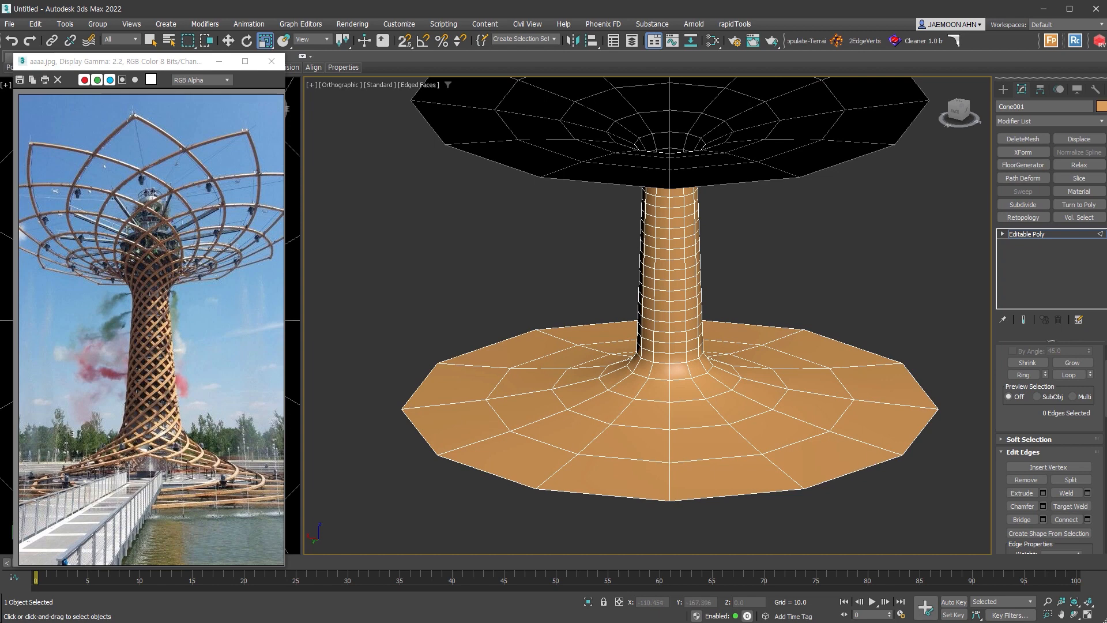
Apply a TurboSmooth modifier to the whole object, compare it with the unsmoothed mesh, and set its iterations to 2.
left_click(1027, 234)
middle_click_drag(809, 344, 800, 372)
key("ctrl+m")
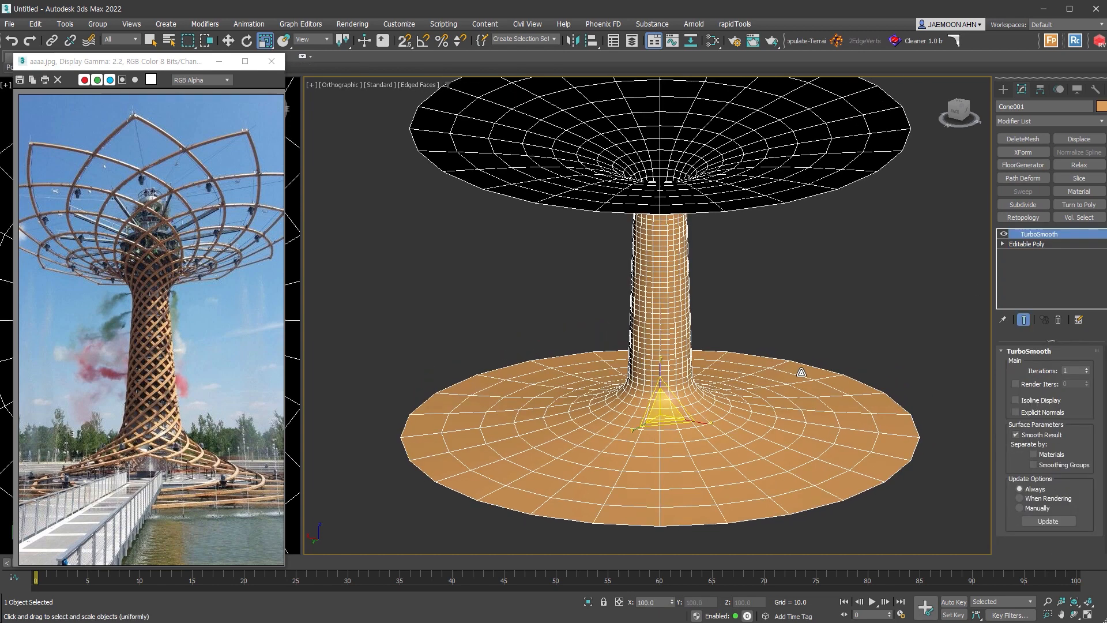
left_click(1004, 235)
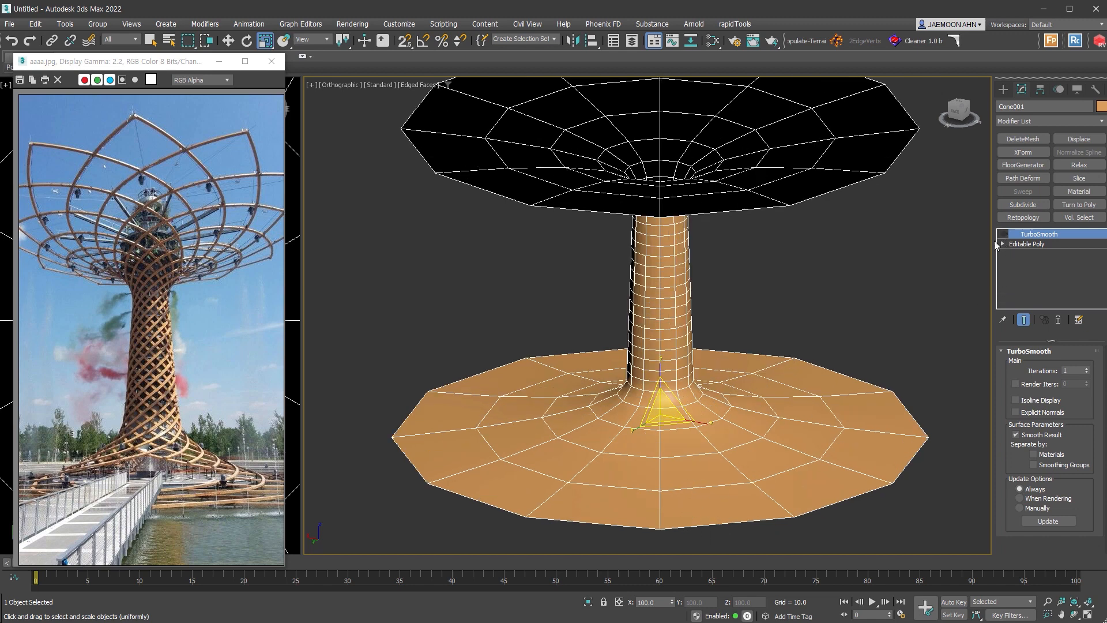
left_click(1004, 235)
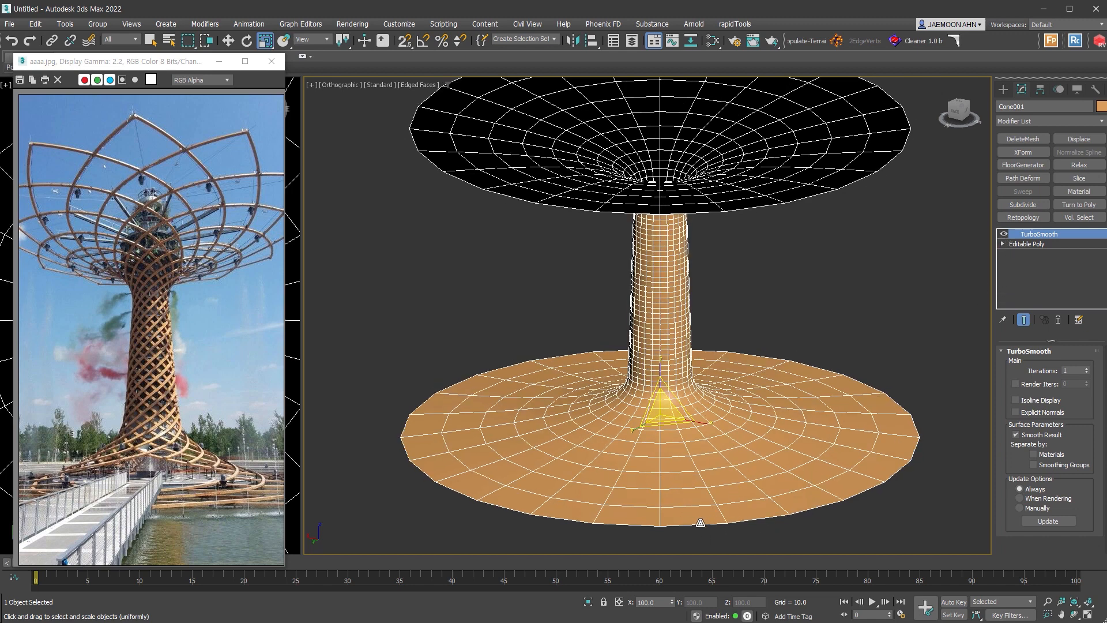
left_click(1087, 369)
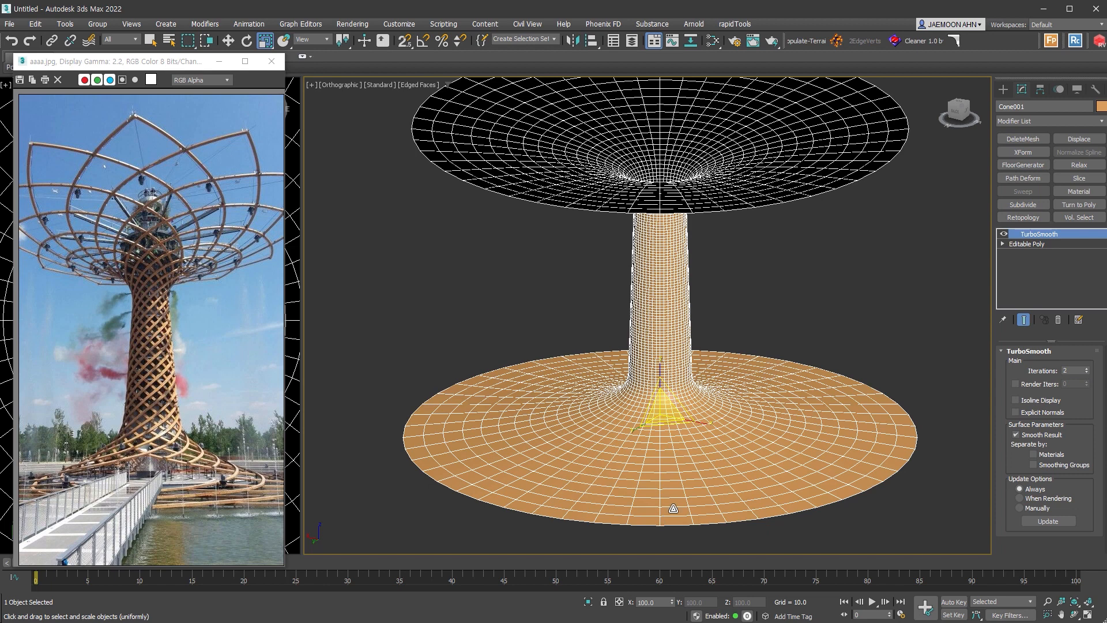
Add an Edit Poly modifier above TurboSmooth and select two separate edges on the lower disc's front rim.
key("shift+e")
key("2")
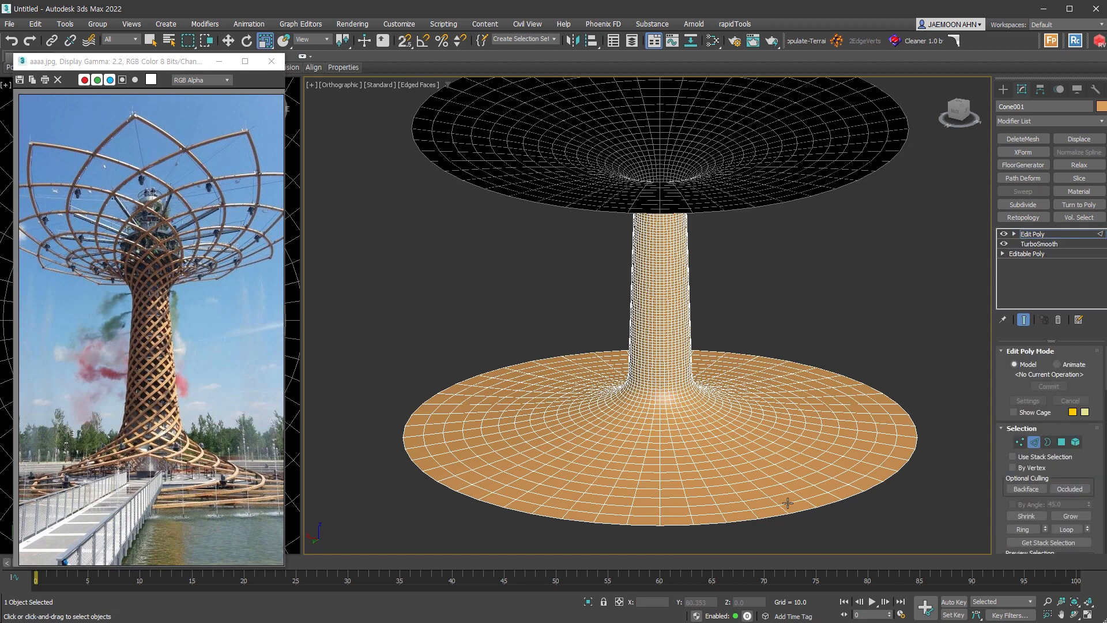
left_click(661, 522)
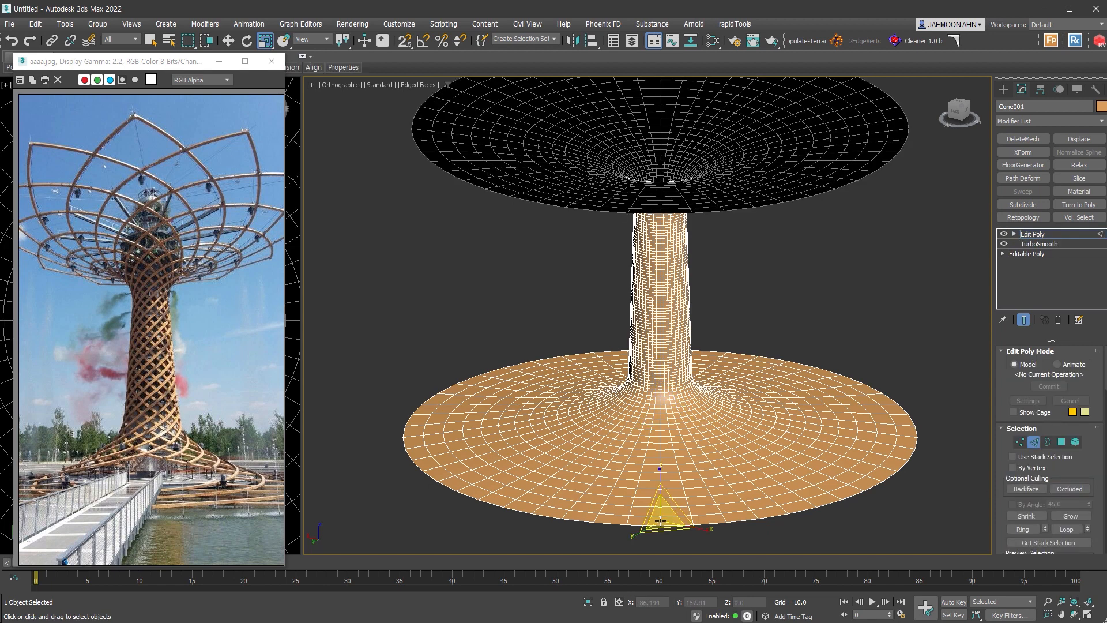
left_click(781, 508)
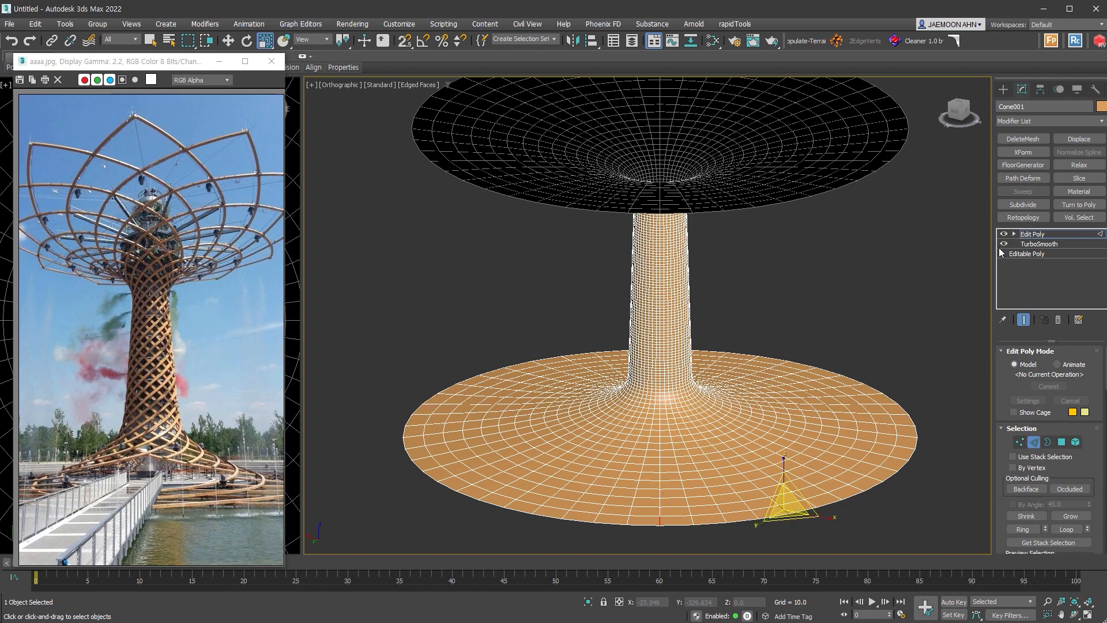
key("ctrl+z")
left_click(788, 519)
left_click(791, 510)
left_click(695, 523)
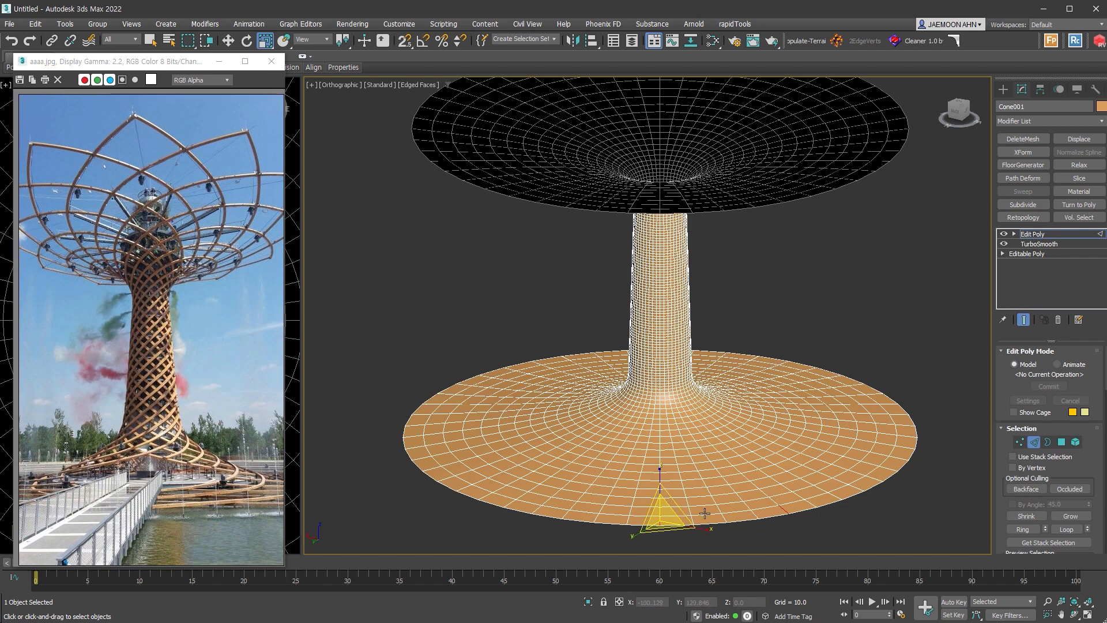
Leave edge selection, move the reference image aside, and generate the diagonal diamond-grid topology pattern over the whole mesh.
left_click(1064, 234)
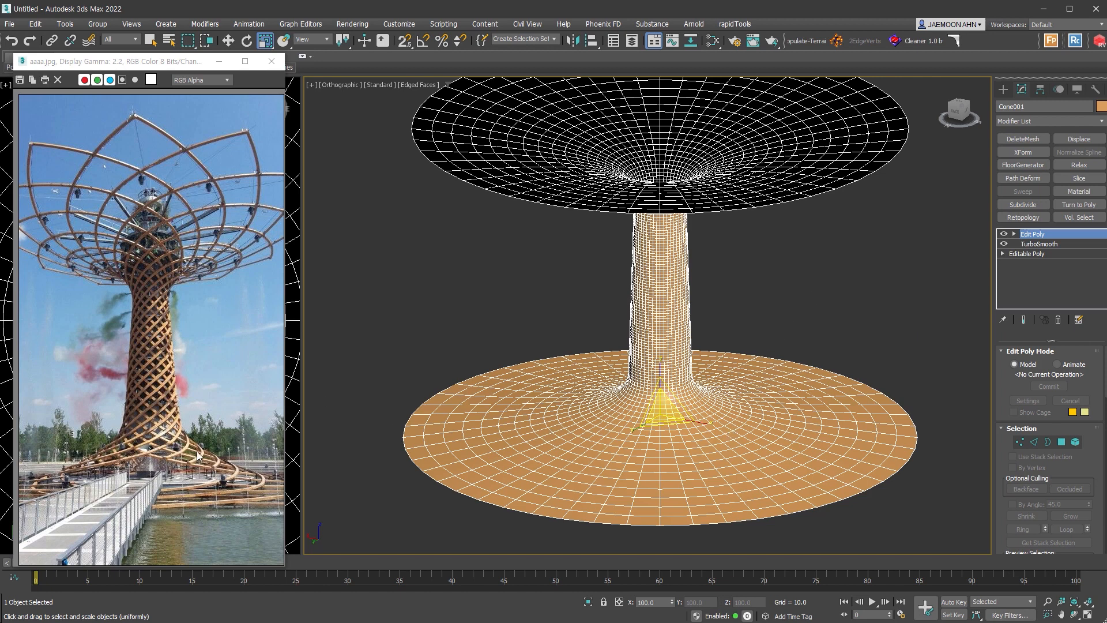
left_click_drag(172, 65, 161, 89)
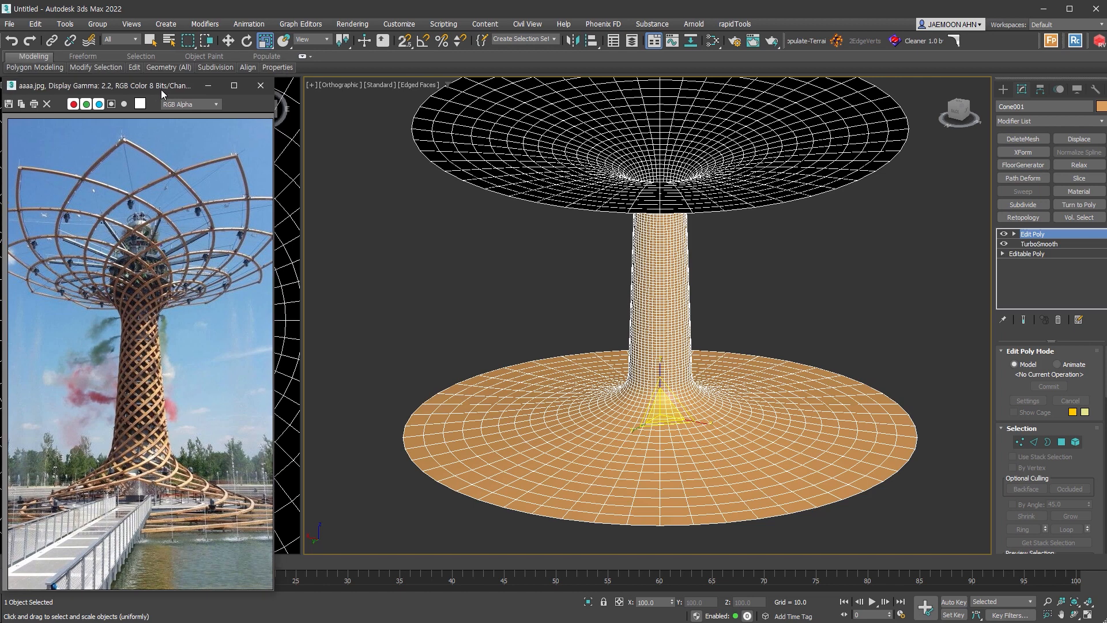
mouse_move(32, 70)
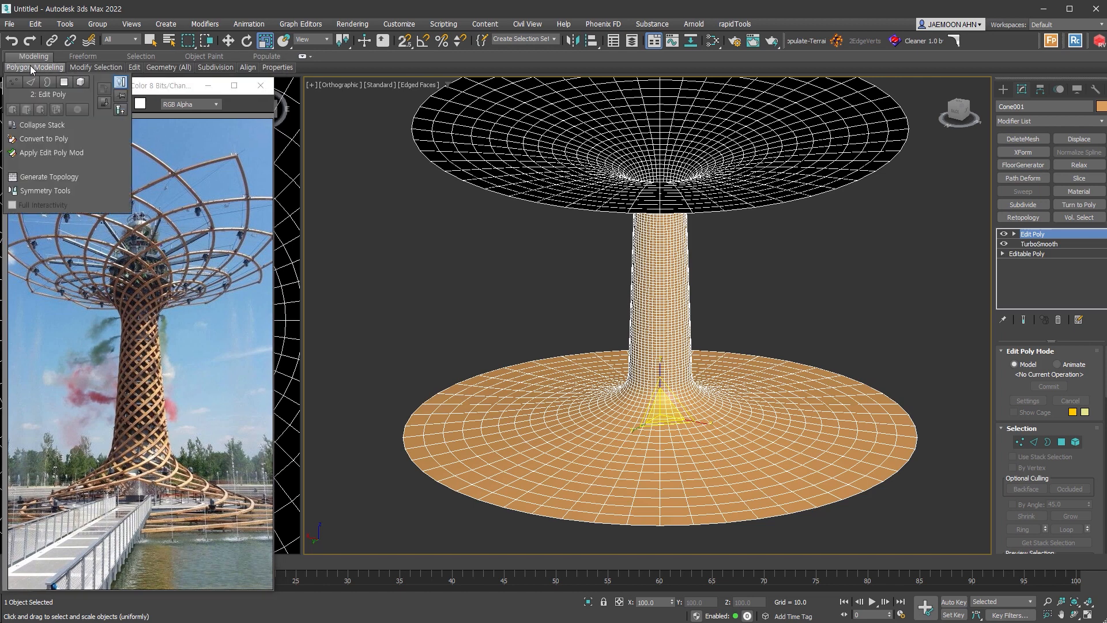
left_click(68, 178)
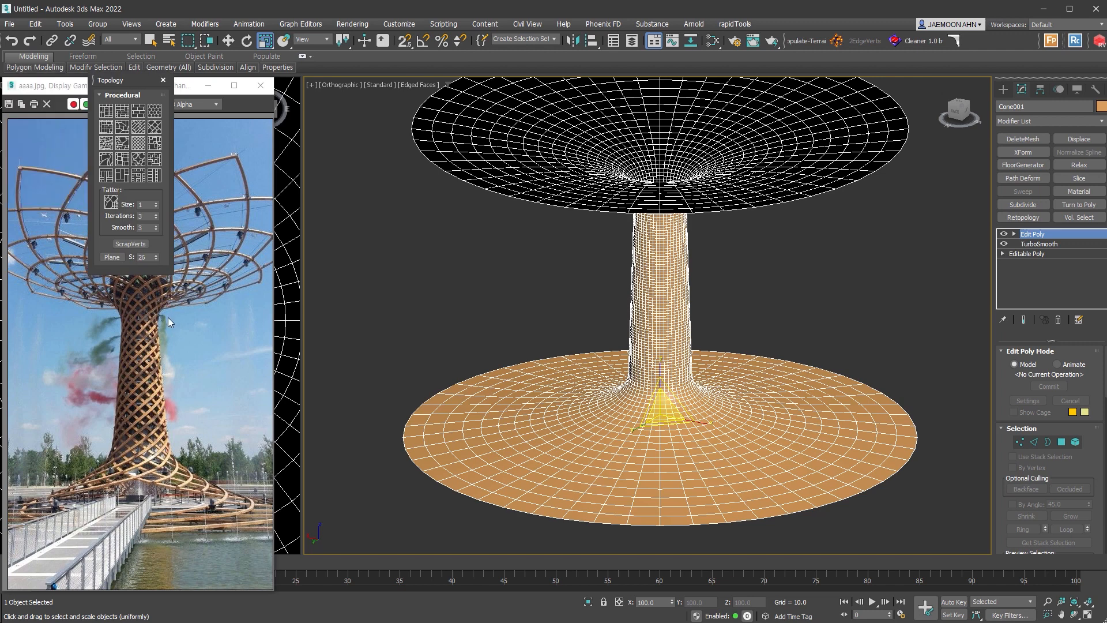
left_click(140, 145)
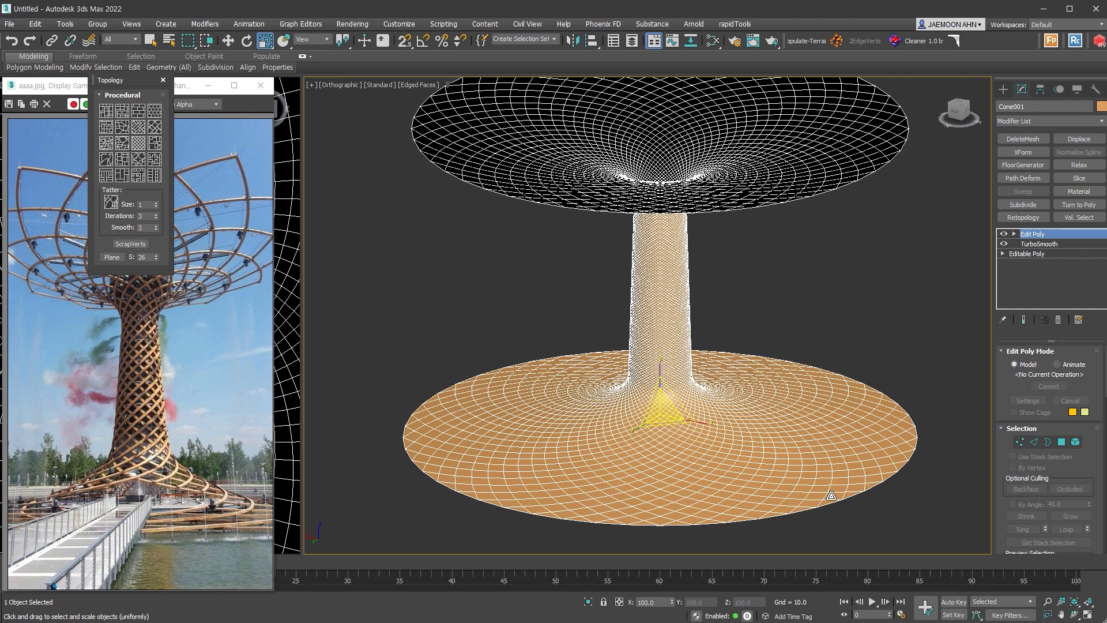
Try extending the open borders of both discs outward with a scaled band of new faces.
left_click(1048, 442)
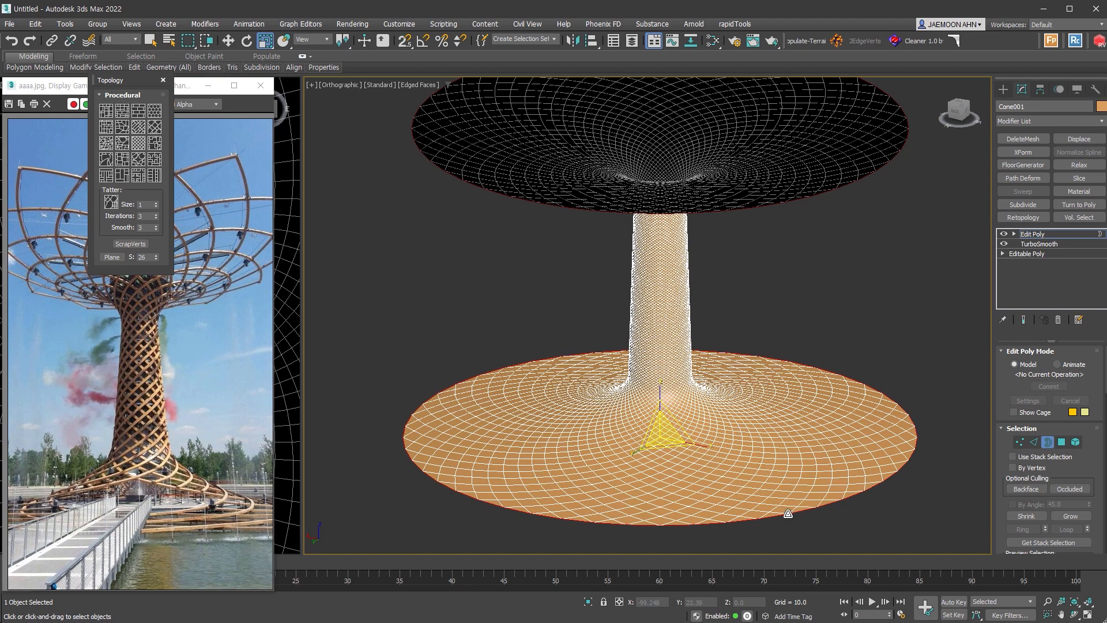
middle_click_drag(783, 507, 836, 482, "alt")
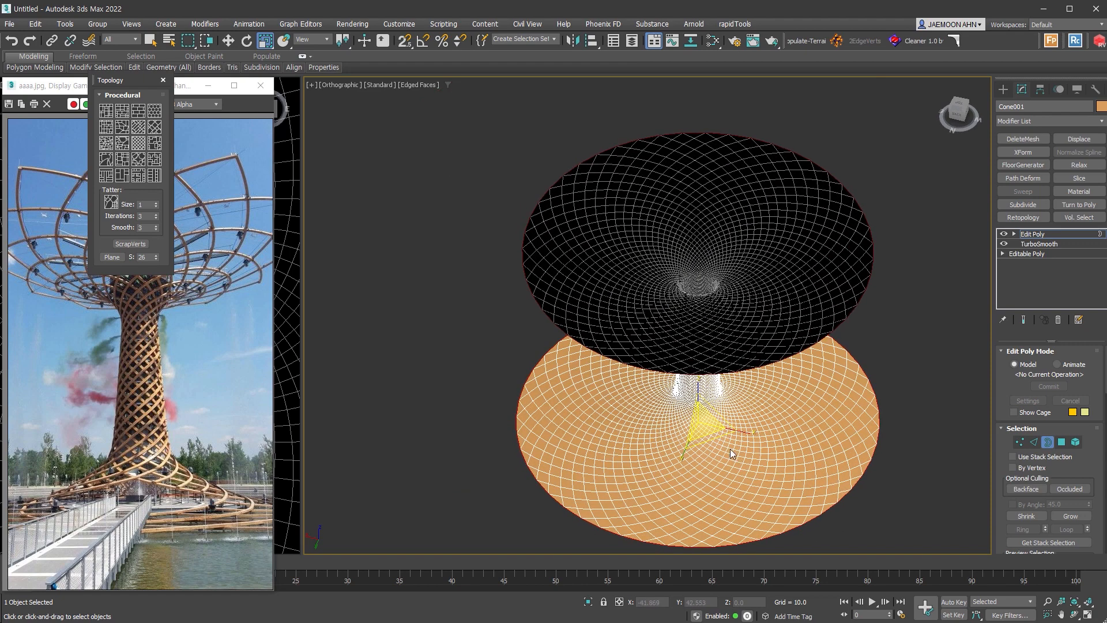
left_click_drag(718, 436, 719, 442, "shift")
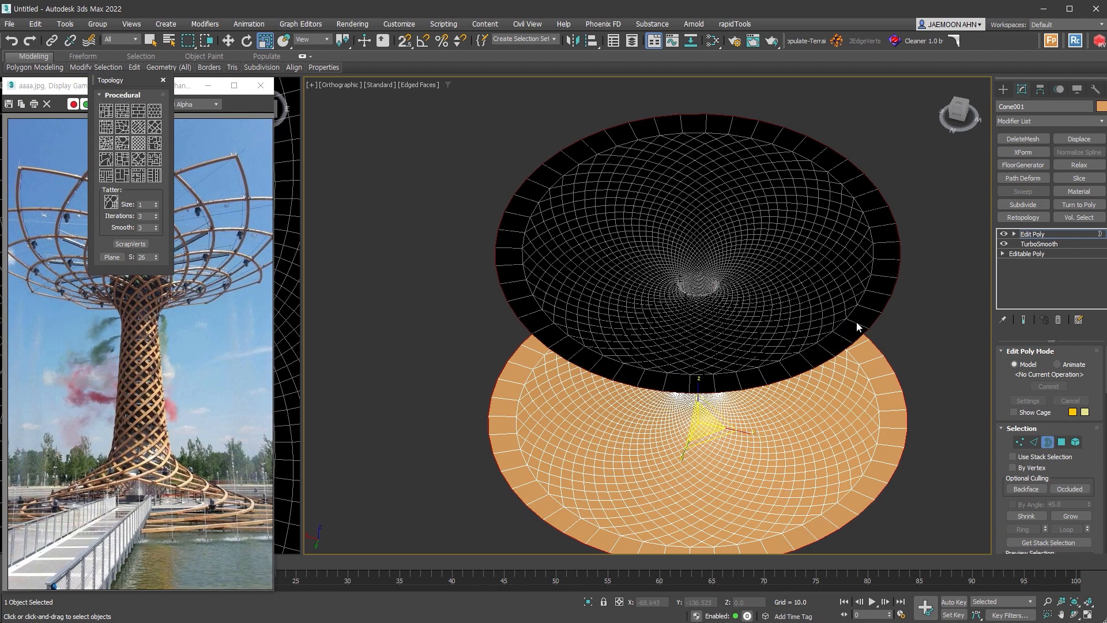
key("ctrl+z")
middle_click_drag(856, 428, 851, 329, "alt")
scroll(747, 421, "up", 2)
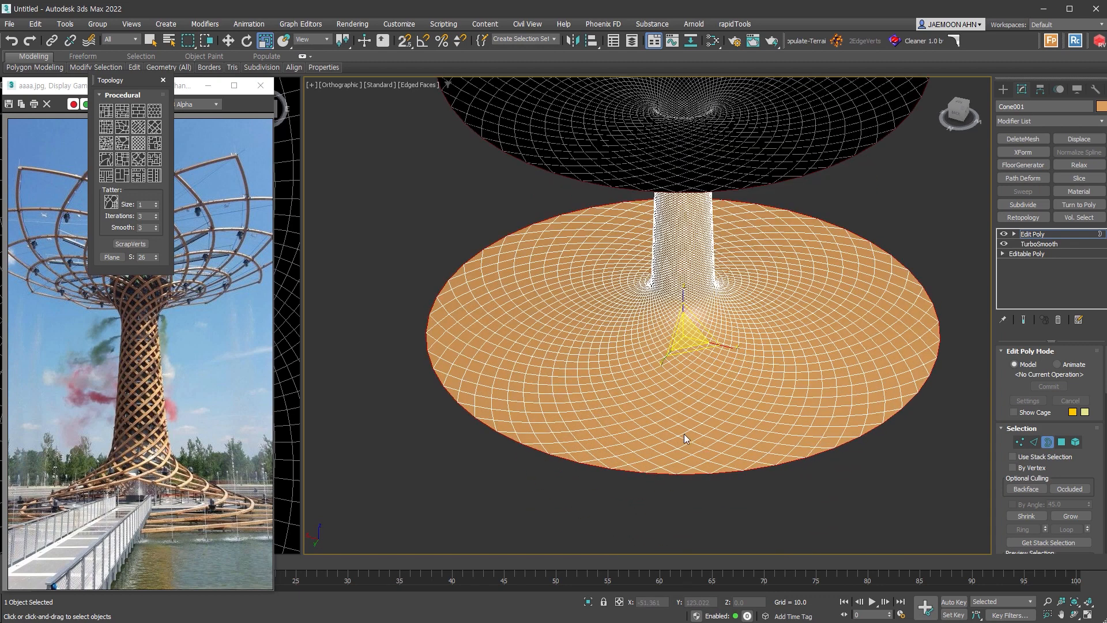
Try selecting spaced diagonal edge loops across the mesh, starting from an edge on the lower disc's front rim.
left_click(1032, 442)
scroll(749, 498, "up", 2)
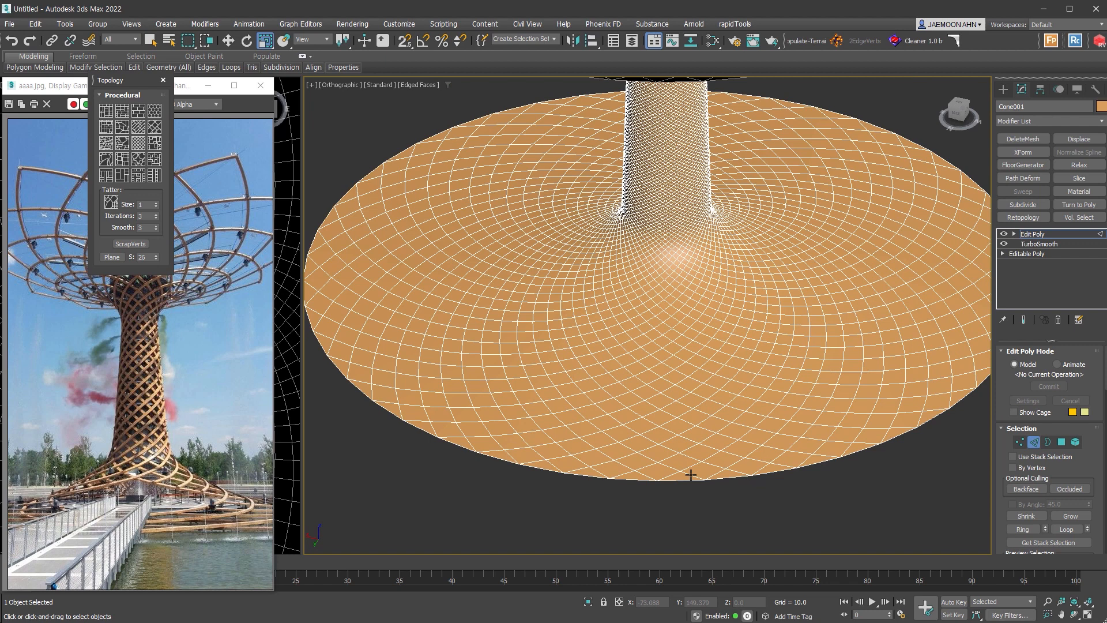
key("alt+r")
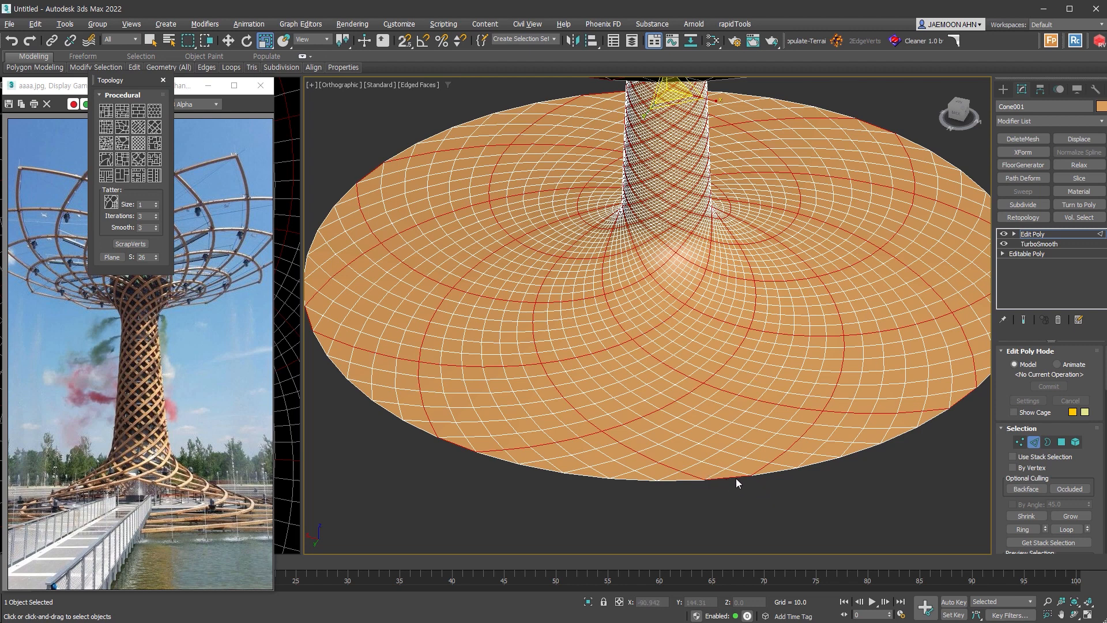
left_click(729, 491)
left_click(711, 476)
left_click_drag(713, 474, 725, 473)
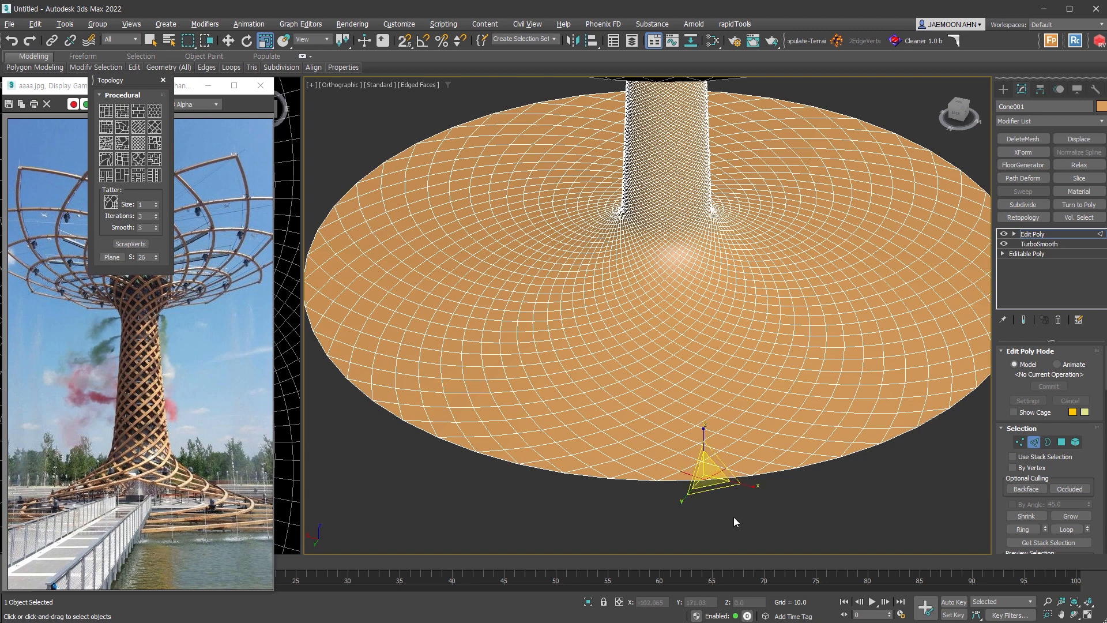
key("alt+l")
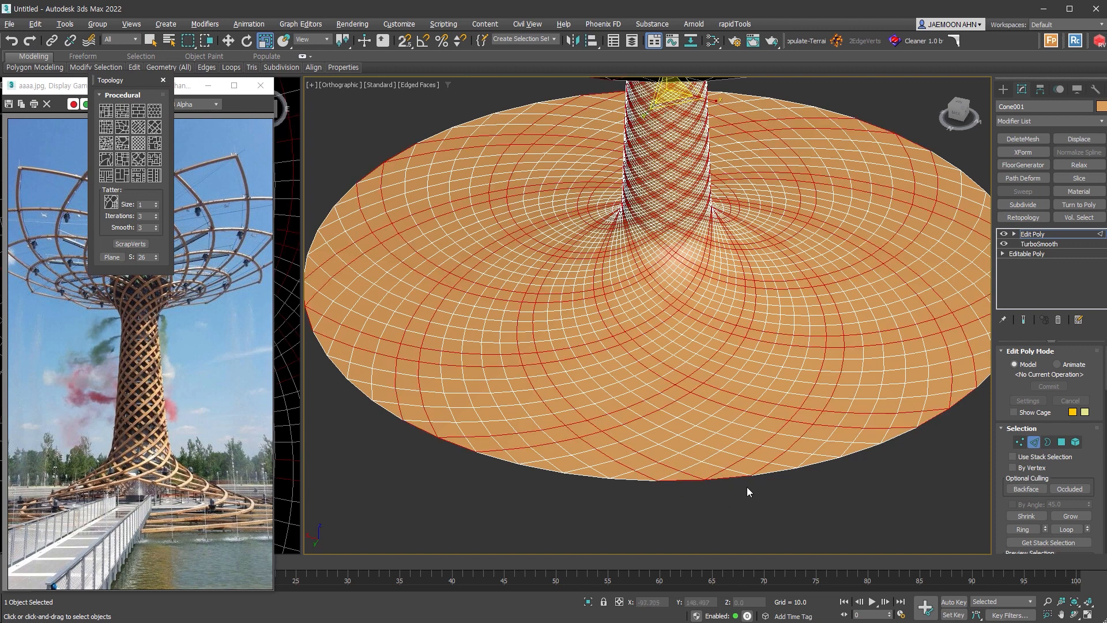
Select the outer borders of both discs and extrude them outward by scaling X and Y to 117 percent, adding rim bands.
left_click(832, 495)
key("3")
key("z")
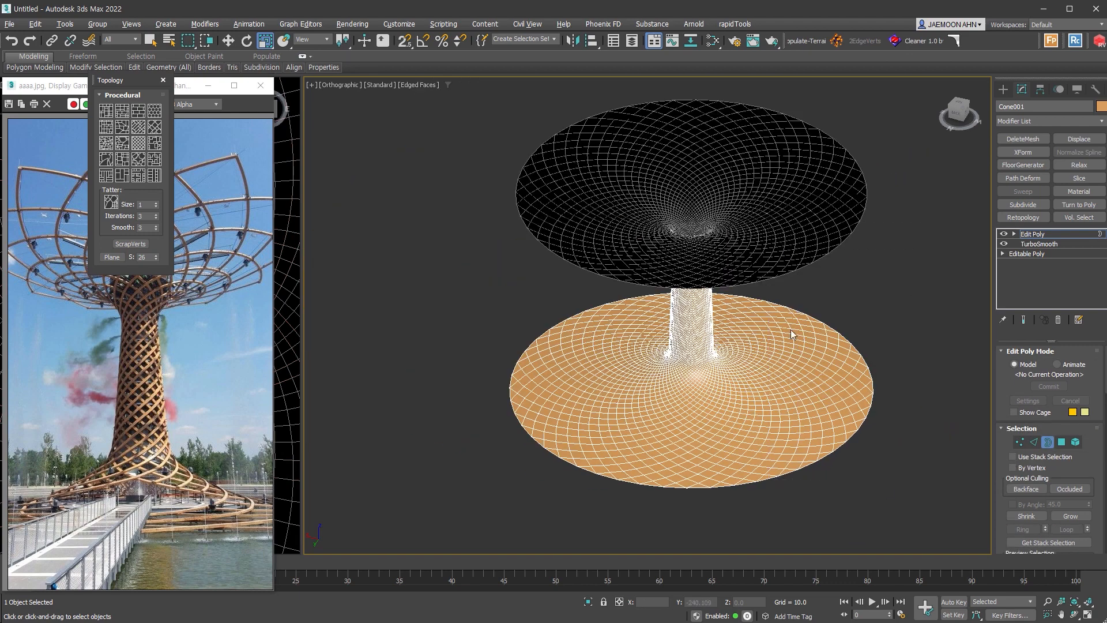
left_click(788, 473)
left_click(775, 277, "ctrl")
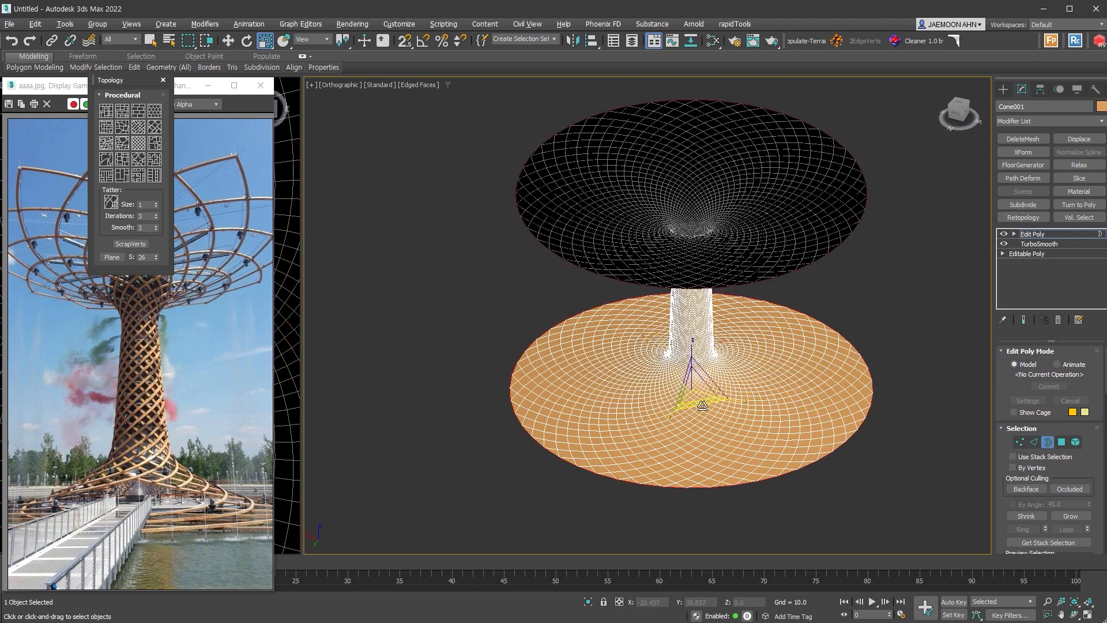
left_click_drag(701, 404, 822, 493, "shift")
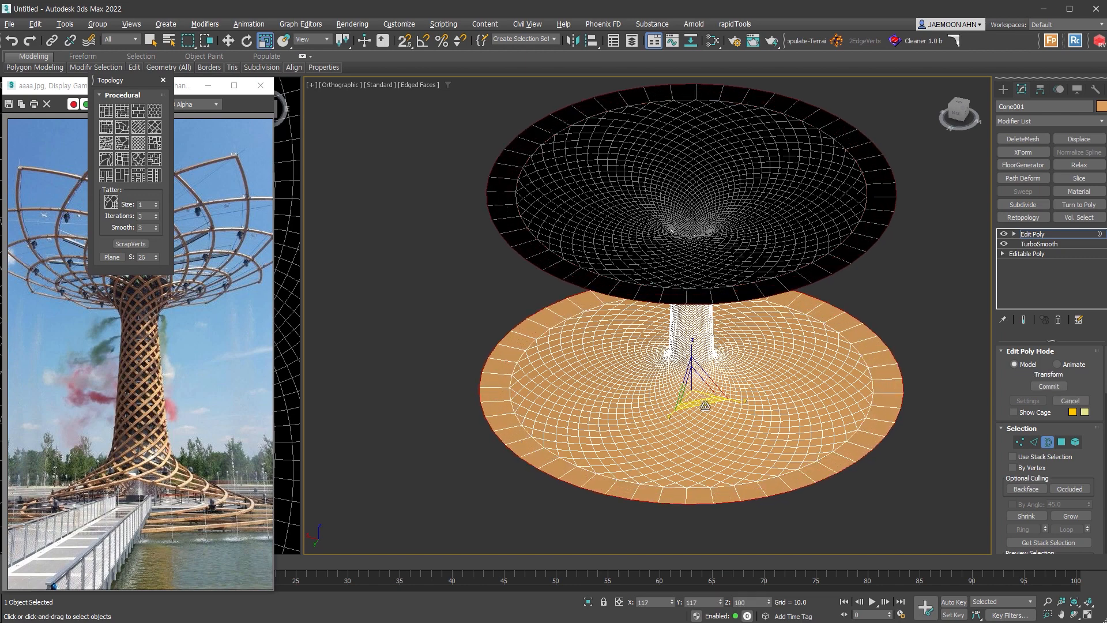
left_click(822, 508)
Select one complete diagonal edge loop starting inside the lower disc's rim band and trace it up to the upper disc.
scroll(715, 484, "up", 6)
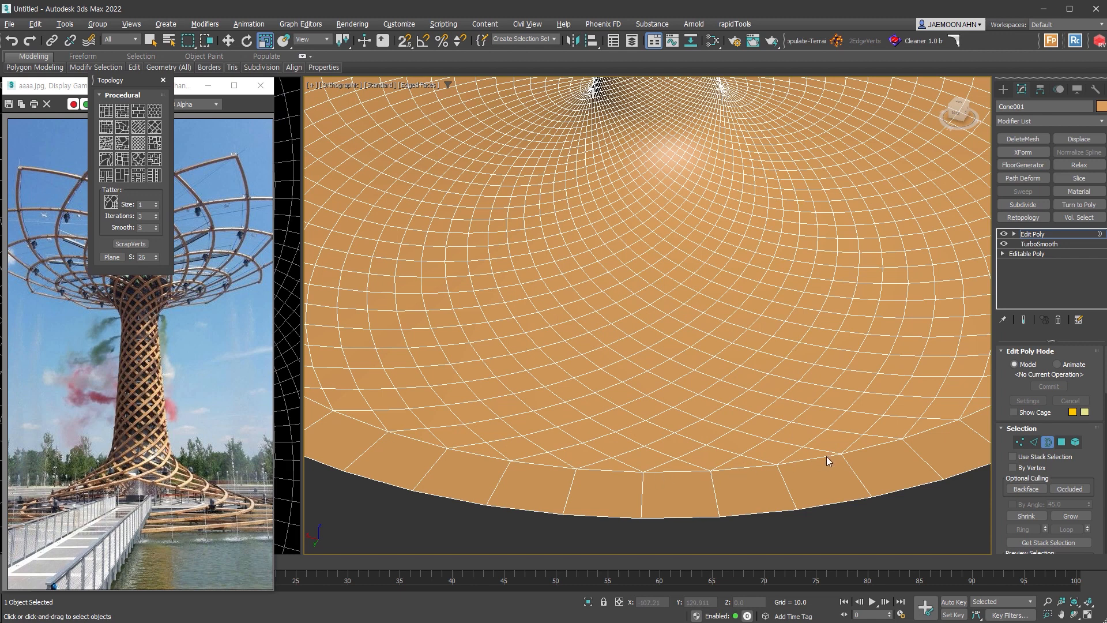
left_click(1034, 441)
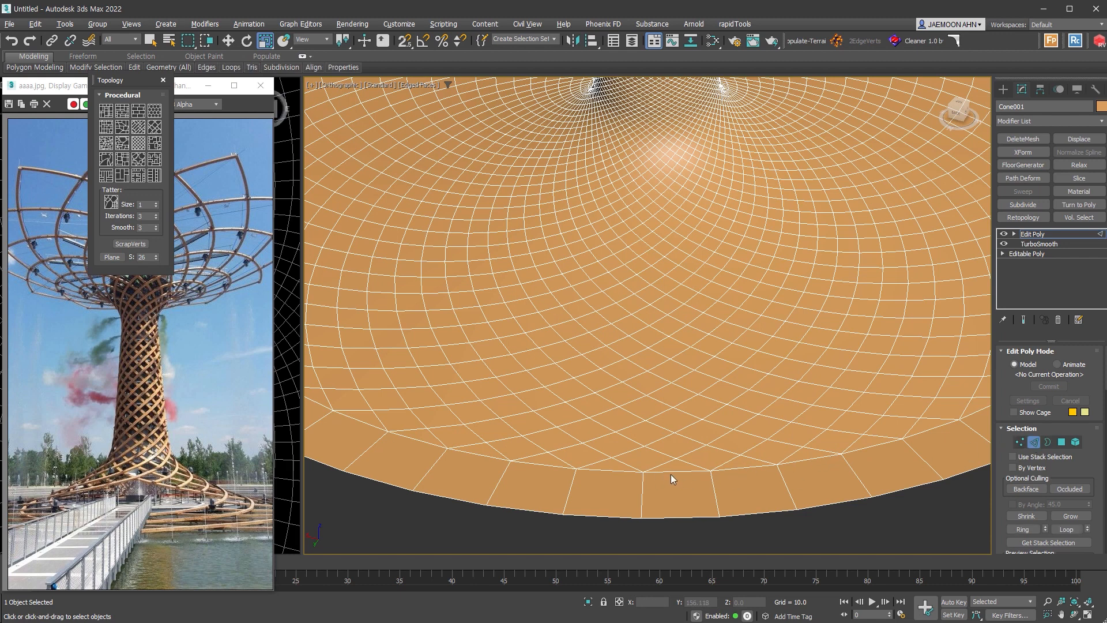
left_click(629, 464)
key("alt+l")
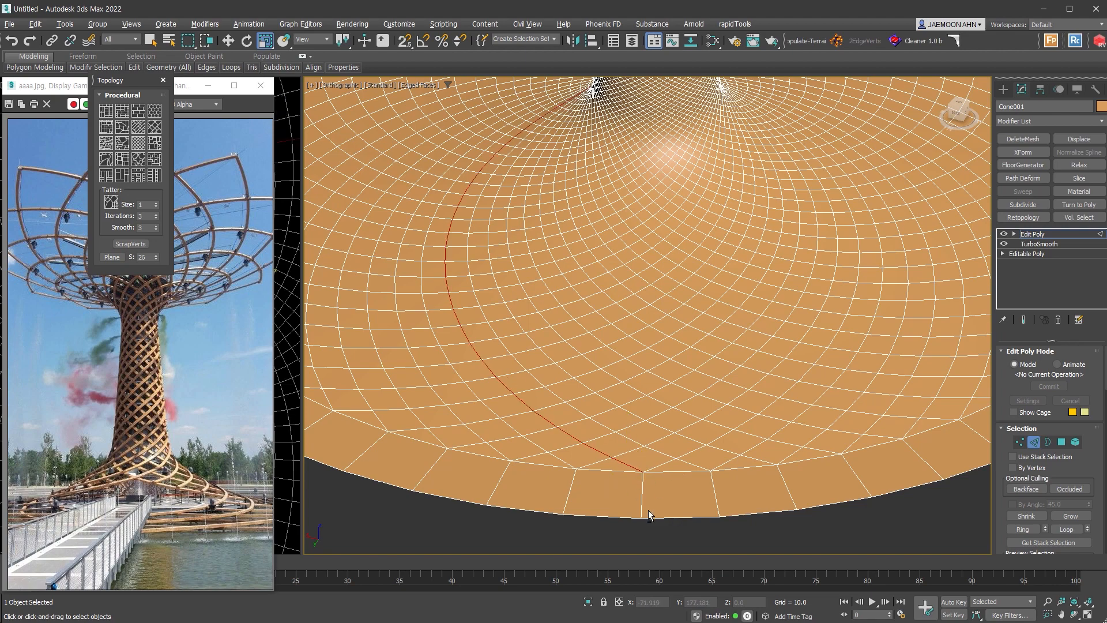
scroll(535, 136, "down", 4)
middle_click_drag(645, 98, 697, 202)
middle_click_drag(696, 201, 570, 164, "alt")
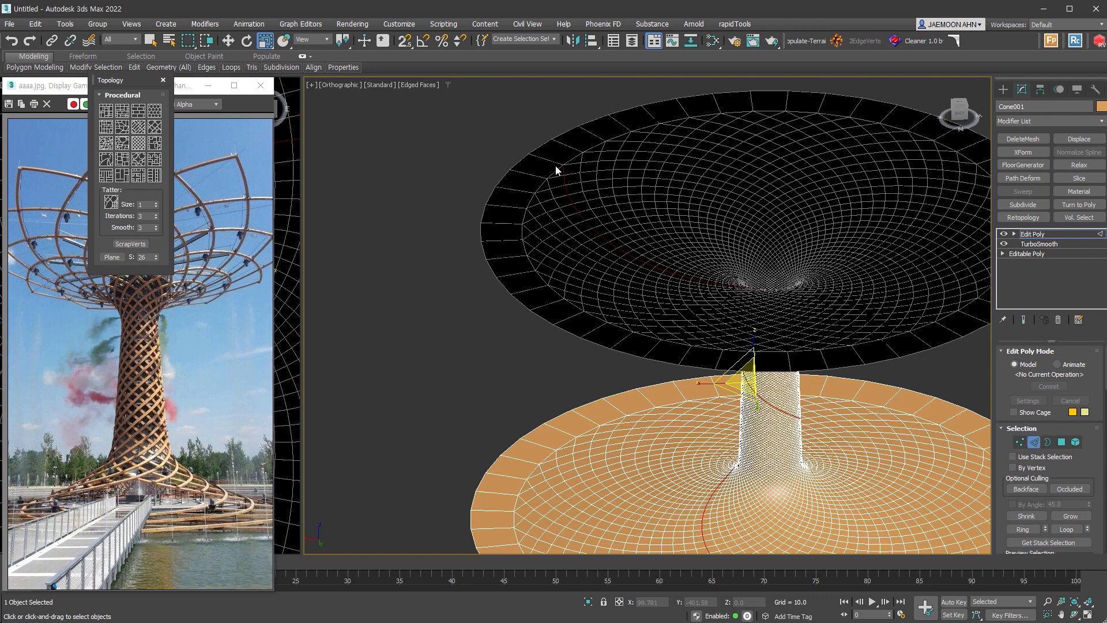
middle_click_drag(712, 341, 640, 255)
scroll(628, 260, "down", 2)
scroll(723, 476, "up", 4)
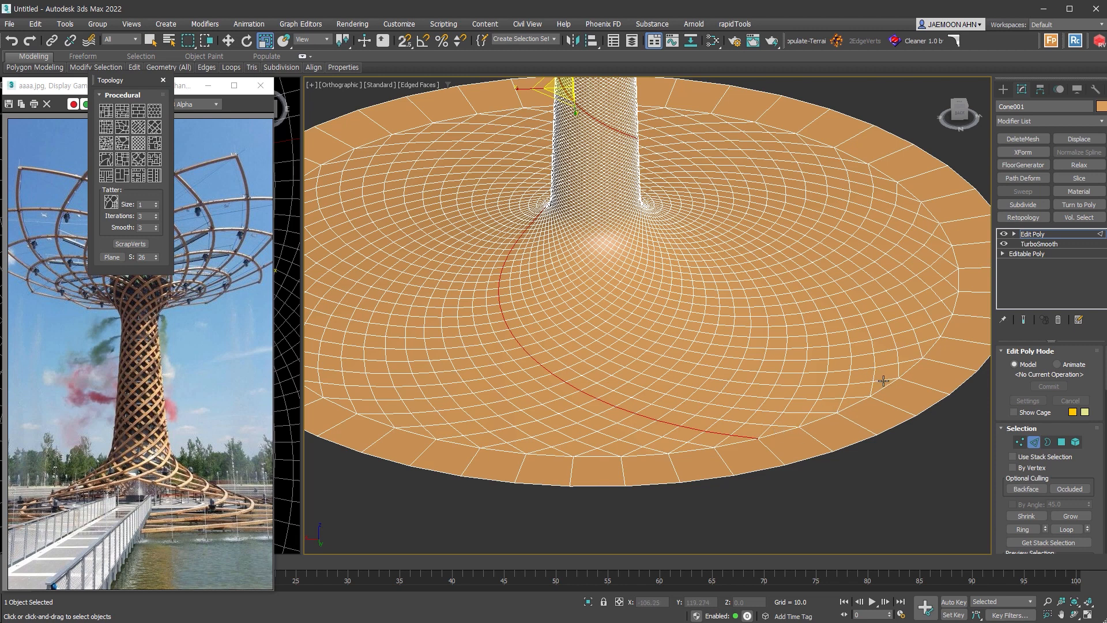
Set the dot gap to 5 and use Dot Ring to select evenly spaced parallel spiral loops around the mesh.
left_click_drag(130, 80, 61, 117)
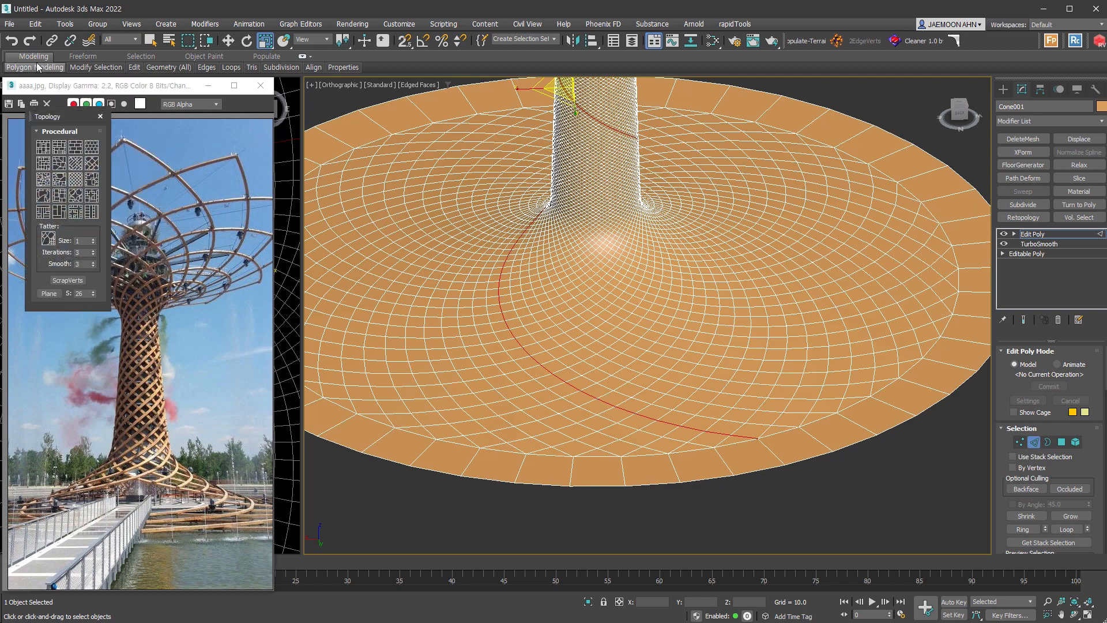
mouse_move(88, 72)
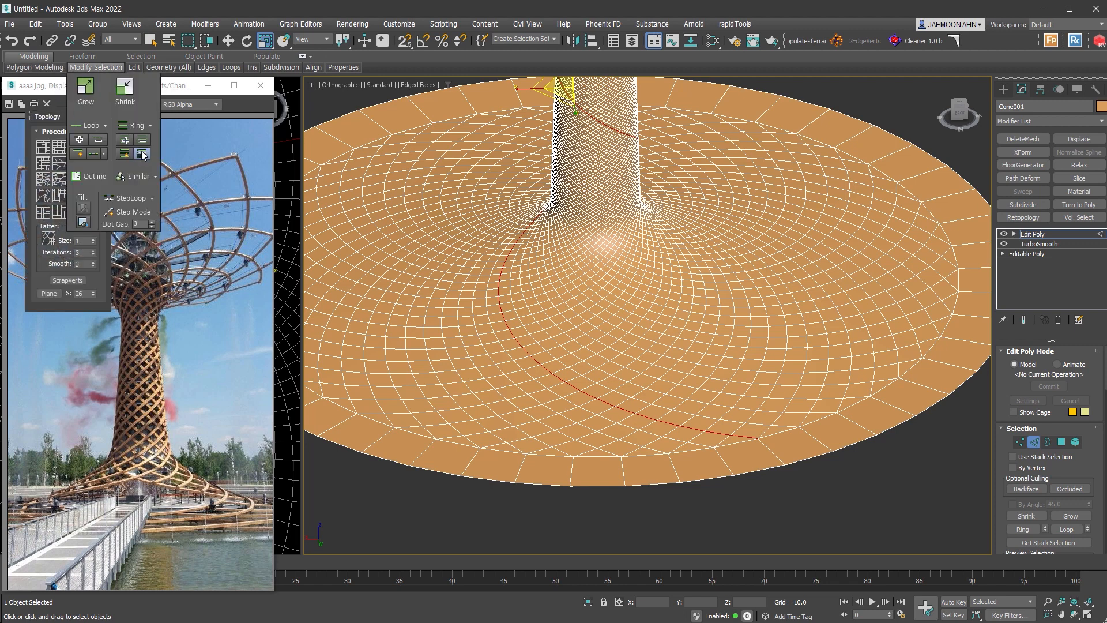
double_click(138, 224)
type("5")
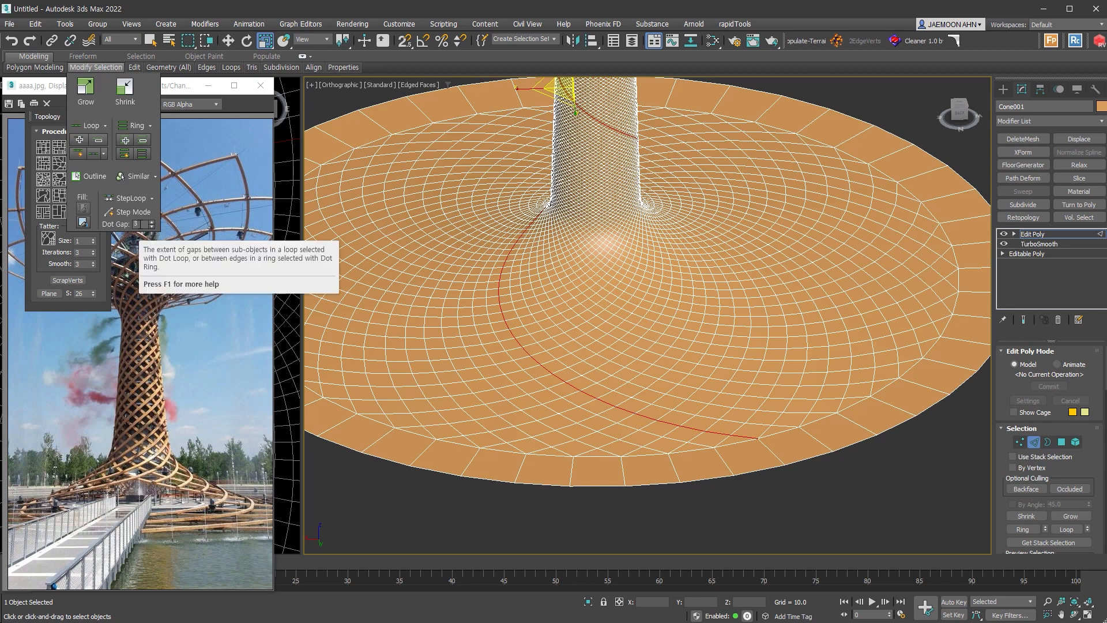
left_click(143, 154)
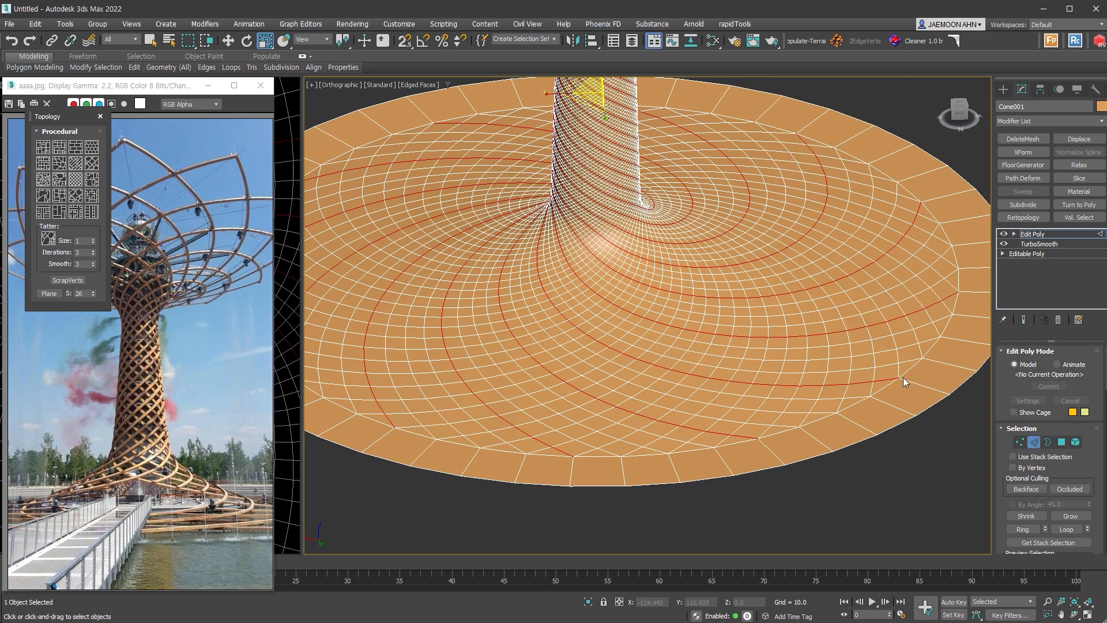
Add a second Edit Poly modifier on top of the stack and activate its edge level with the spiral loops selected.
scroll(832, 449, "down", 4)
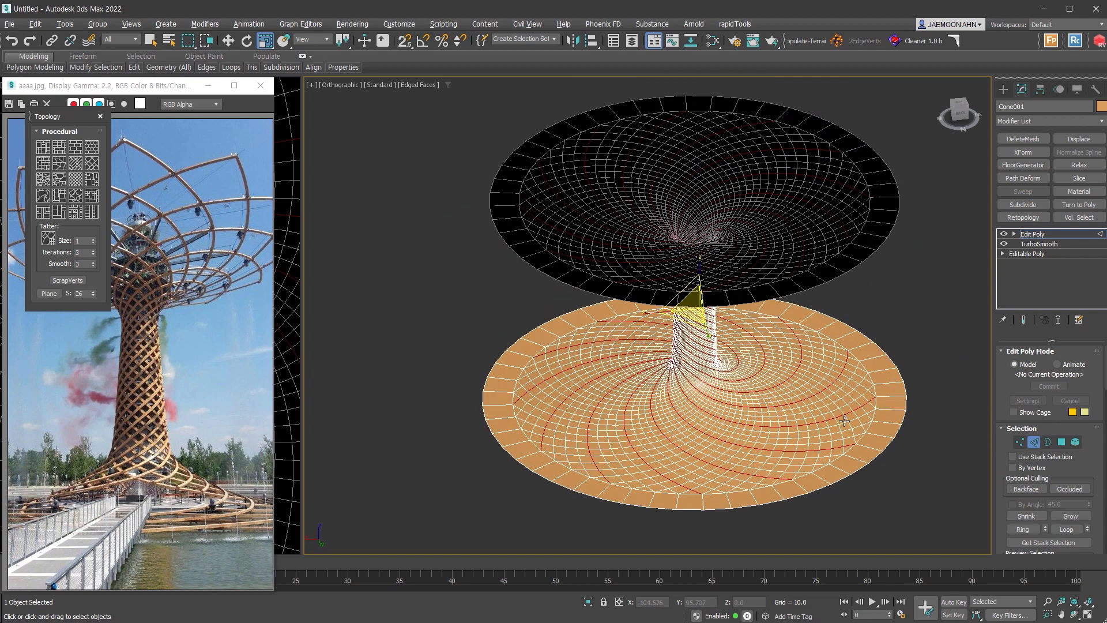
middle_click_drag(850, 175, 815, 461, "alt")
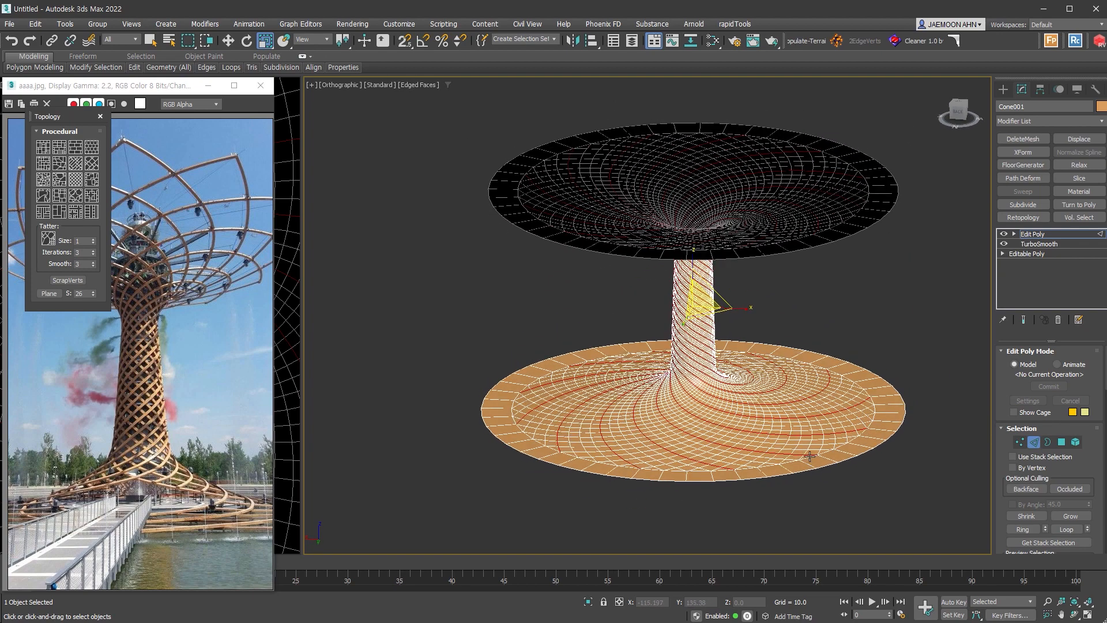
scroll(818, 461, "up", 3)
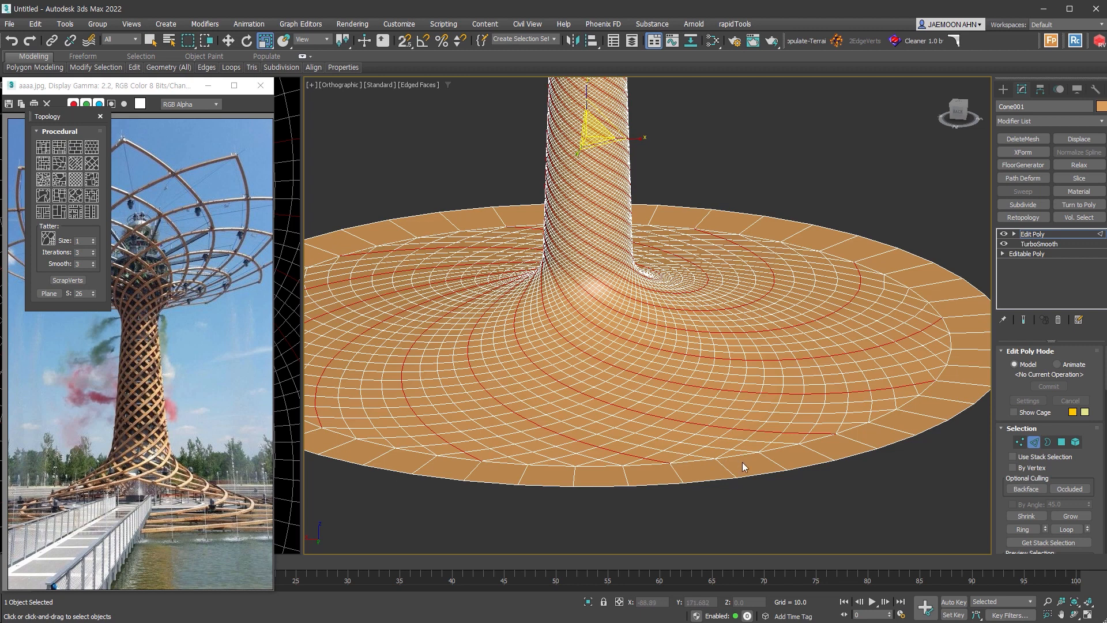
key("ctrl+e")
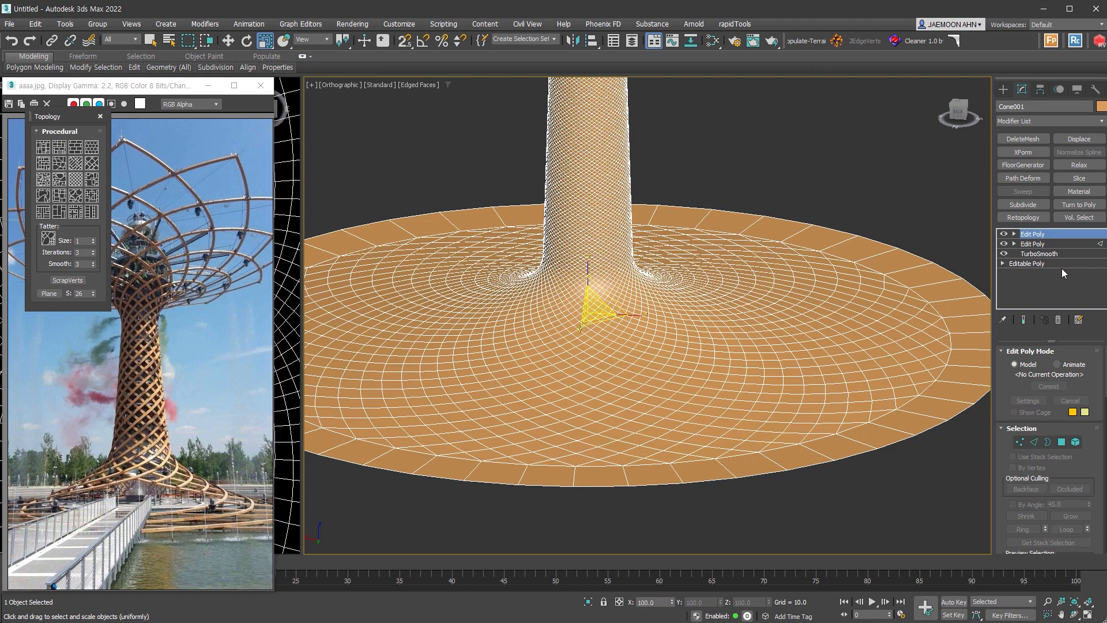
left_click(1035, 442)
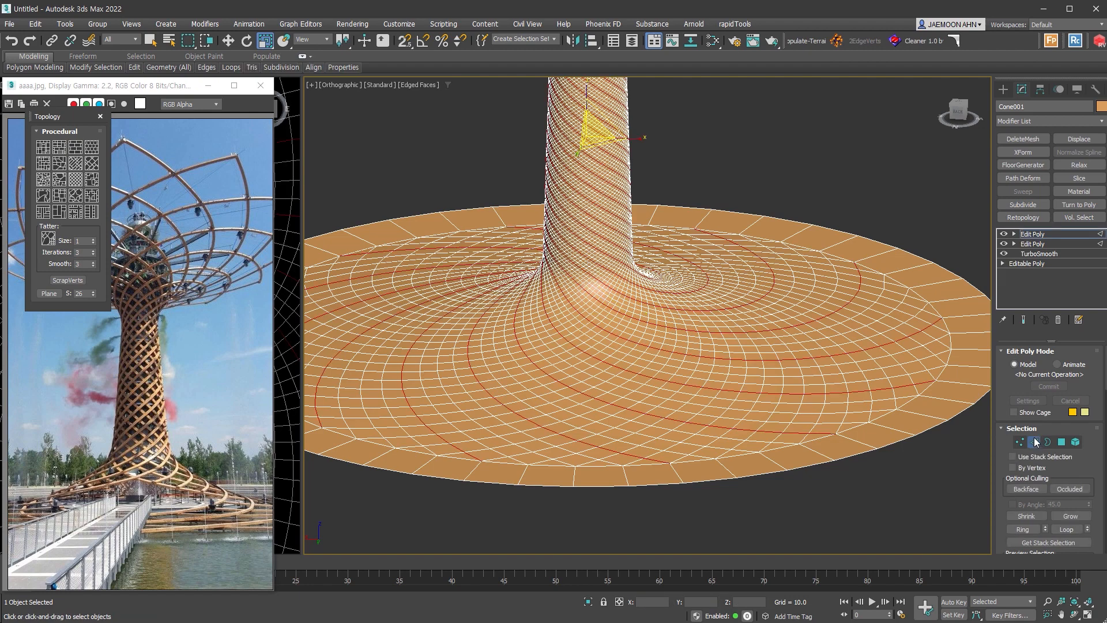
Extrude the selected spiral edges at zero height with a trial width of about 2.165.
middle_click_drag(661, 457, 661, 482, "alt")
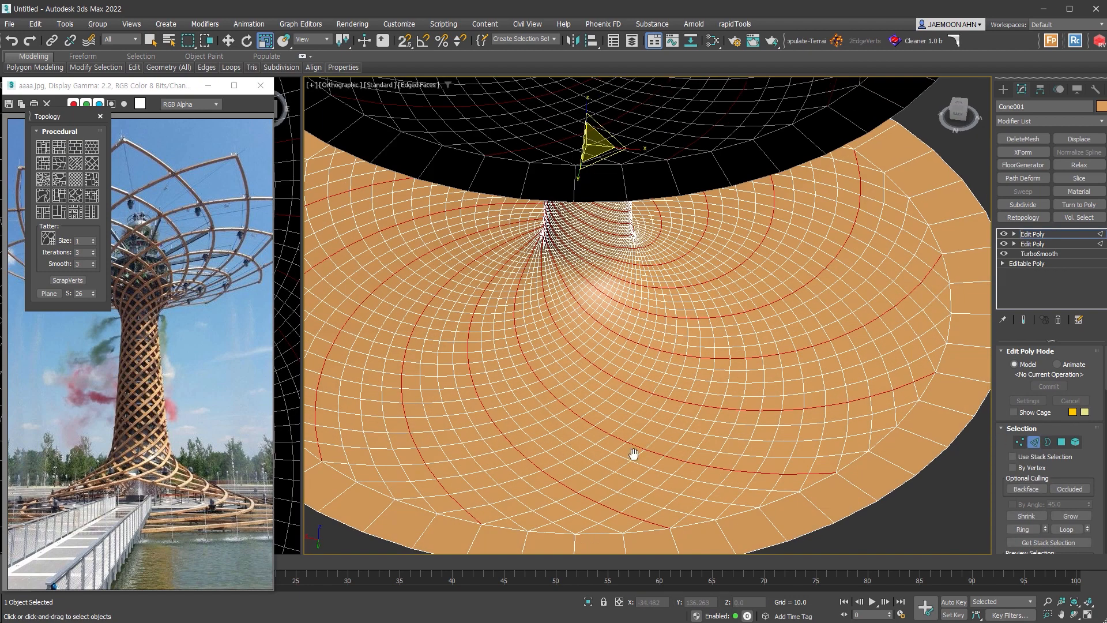
scroll(648, 411, "up", 5)
right_click(648, 410)
left_click(527, 465)
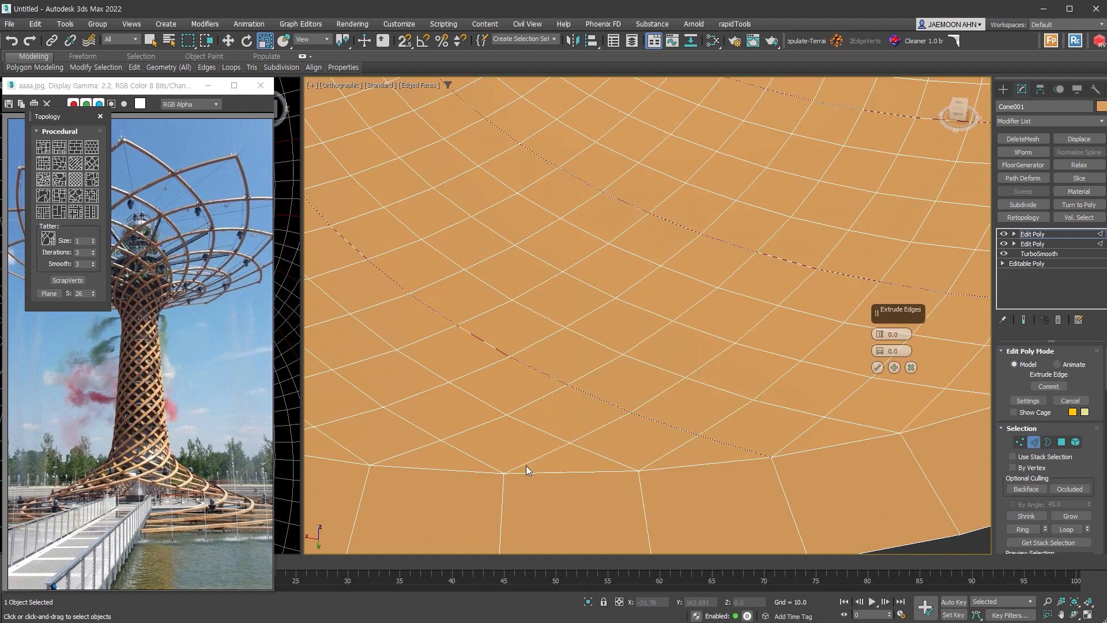
left_click_drag(880, 350, 884, 337)
scroll(665, 340, "down", 6)
middle_click_drag(665, 341, 633, 211, "alt")
scroll(635, 238, "up", 4)
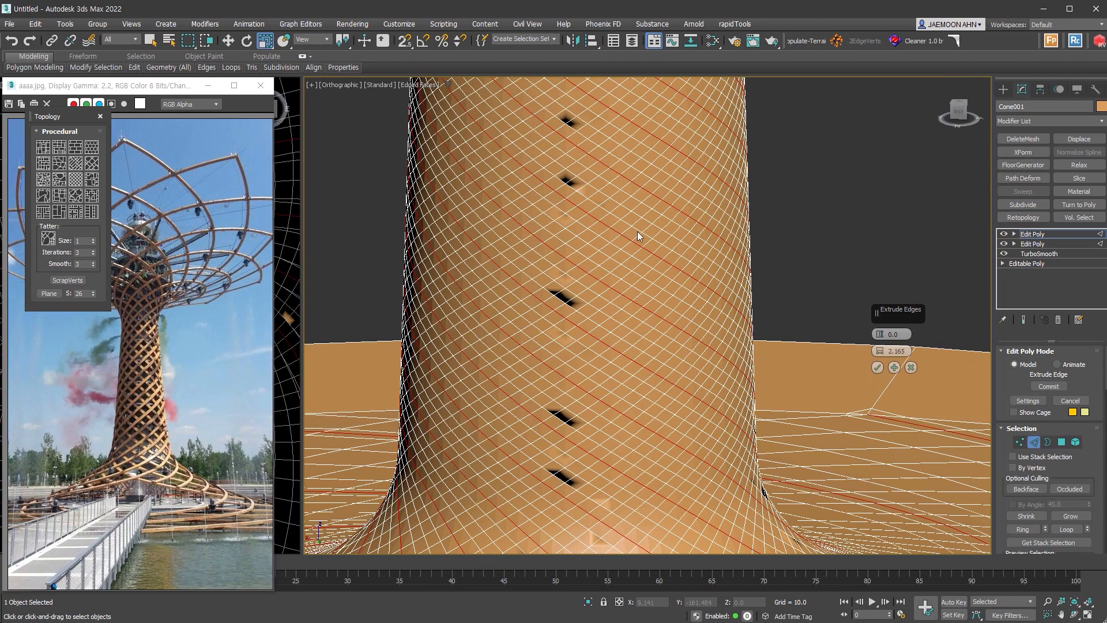
Set the spiral edges' extrusion width to 1 and commit the extrusion.
left_click_drag(879, 350, 879, 365)
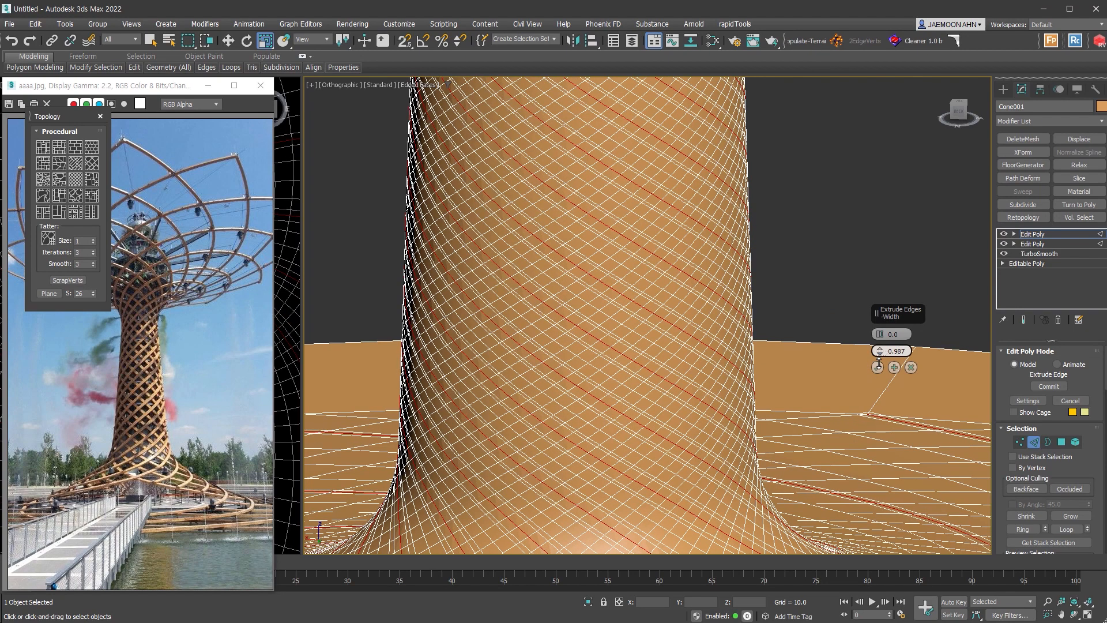
left_click_drag(879, 351, 856, 413)
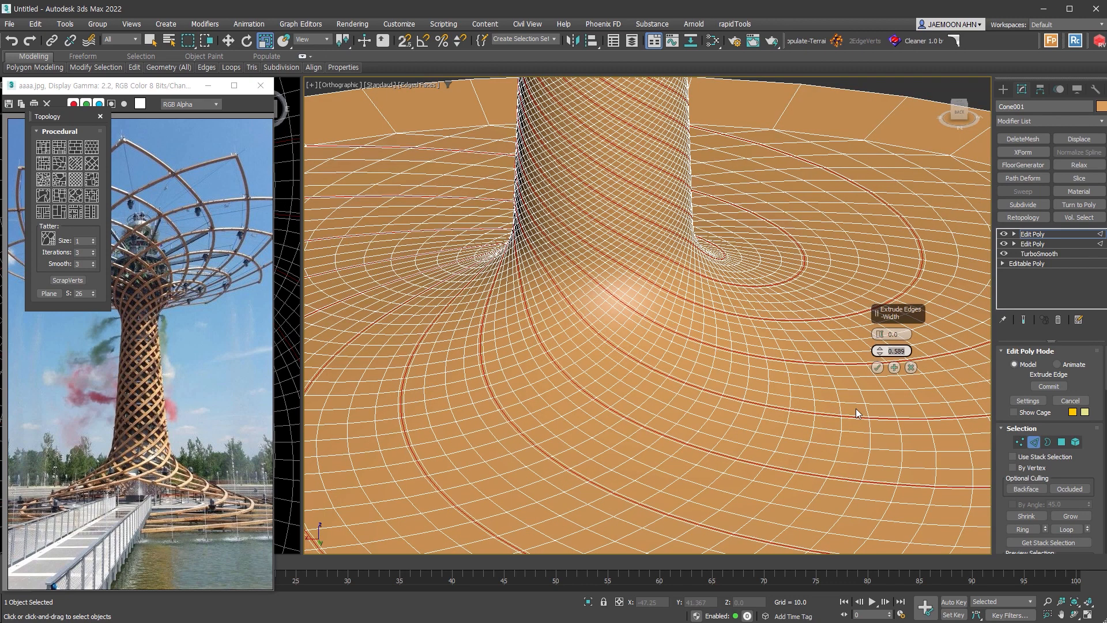
type("0.6")
type("1")
key("Return")
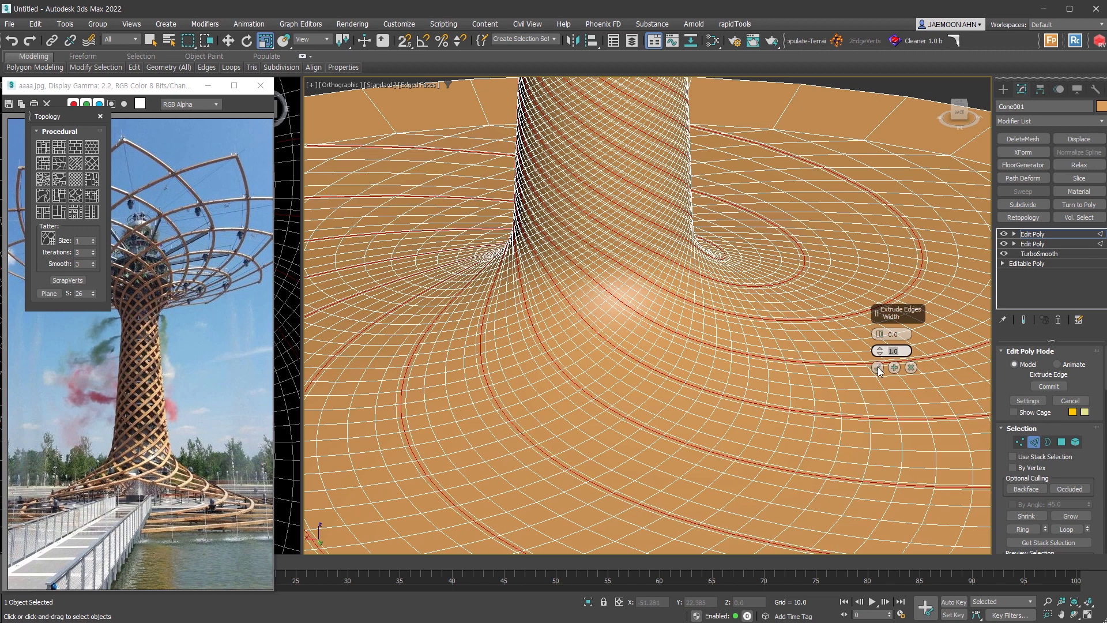
left_click(877, 368)
Convert the extruded edges to a polygon selection, detach the spiral strips as a separate object, and remove the top Edit Poly modifier.
left_click(1061, 442, "ctrl")
key("alt+d")
left_click(591, 326)
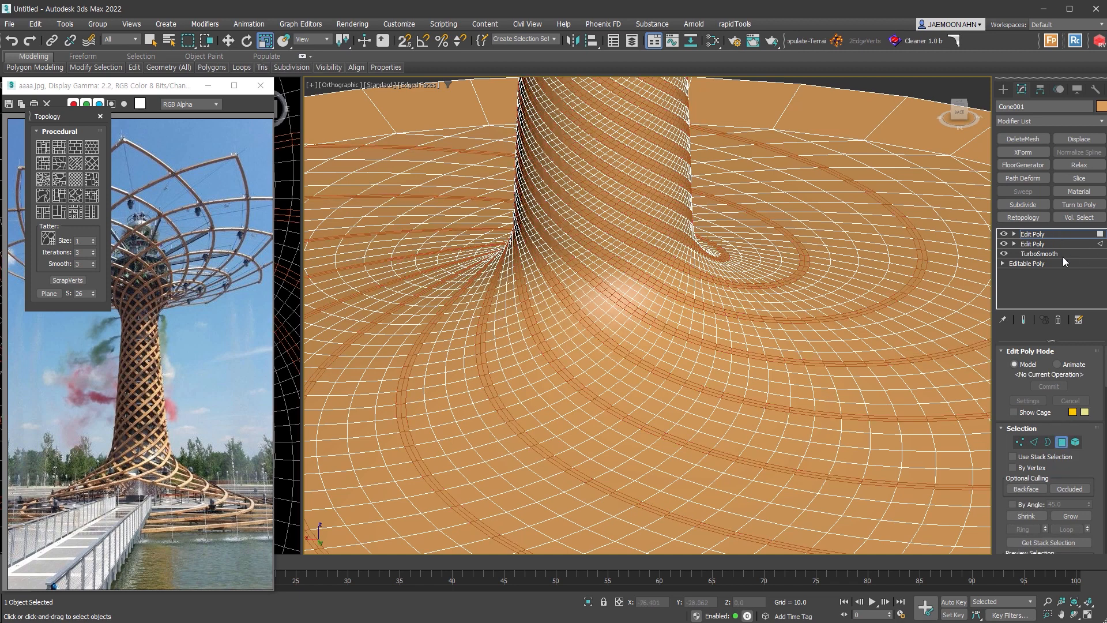
left_click(1058, 320)
Select a diagonal edge loop running the opposite way from the lower disc's rim and repeat it around the mesh with Dot Ring.
middle_click_drag(742, 495, 654, 271)
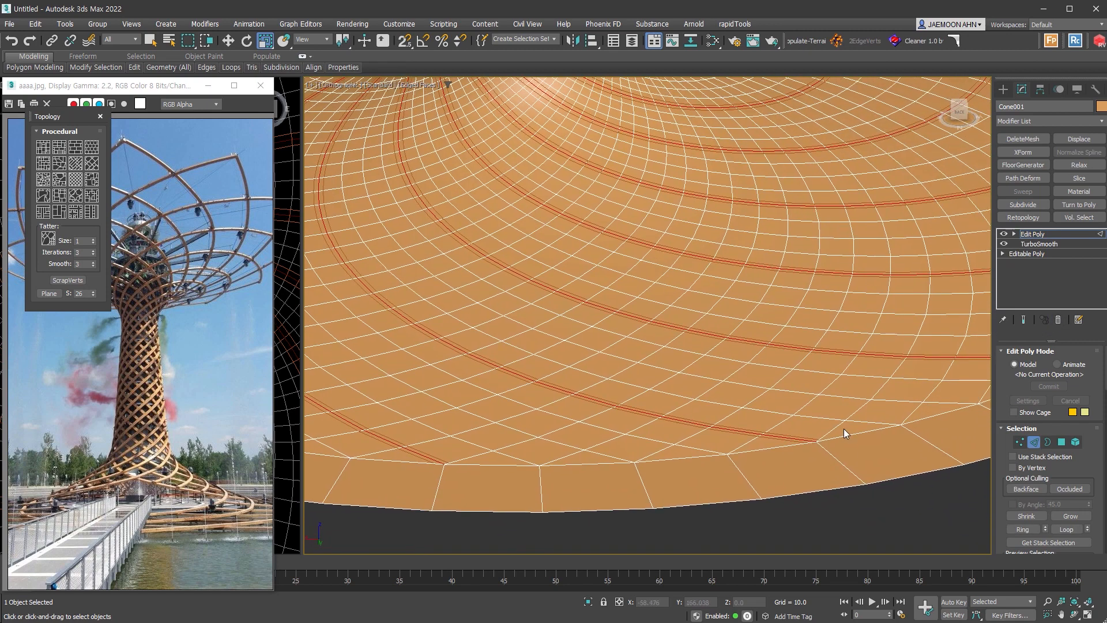
left_click(898, 519)
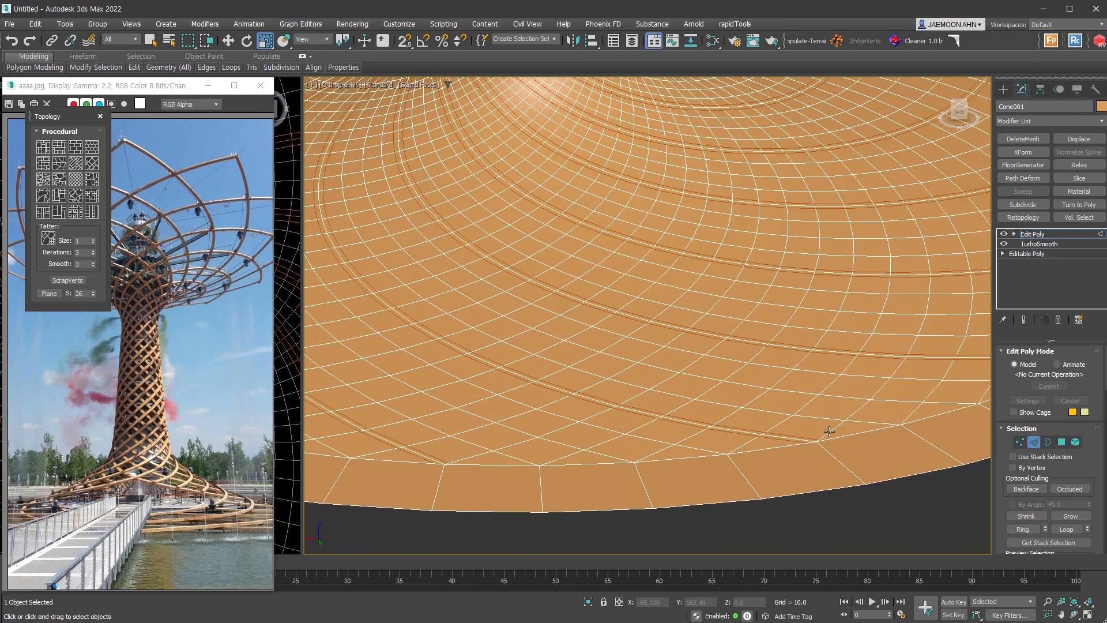
left_click(828, 432)
double_click(829, 431)
left_click(80, 69)
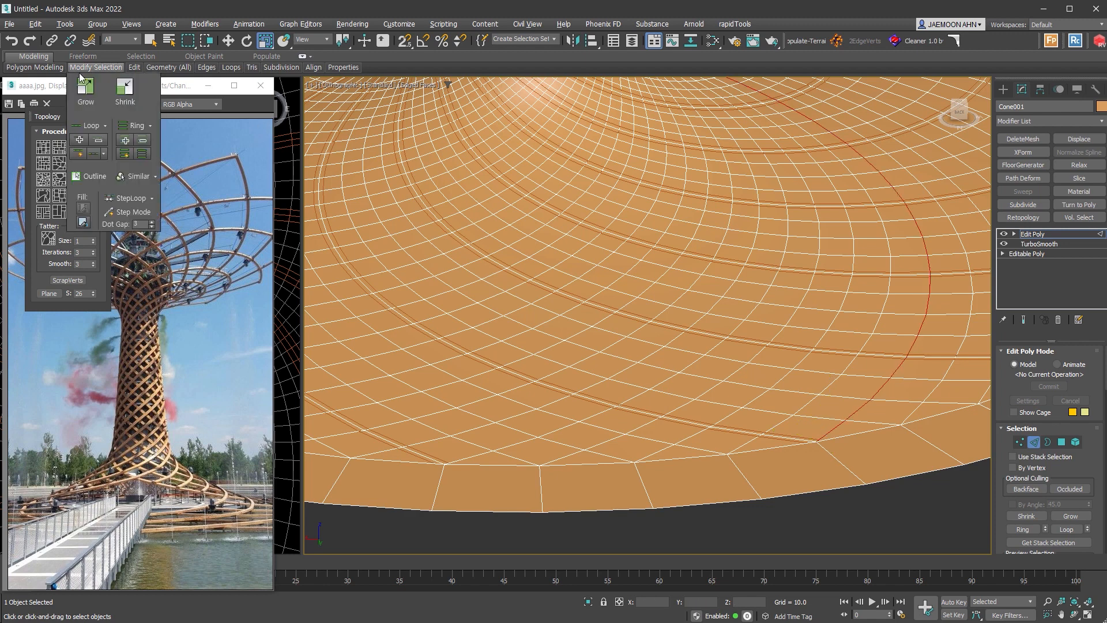
left_click(143, 154)
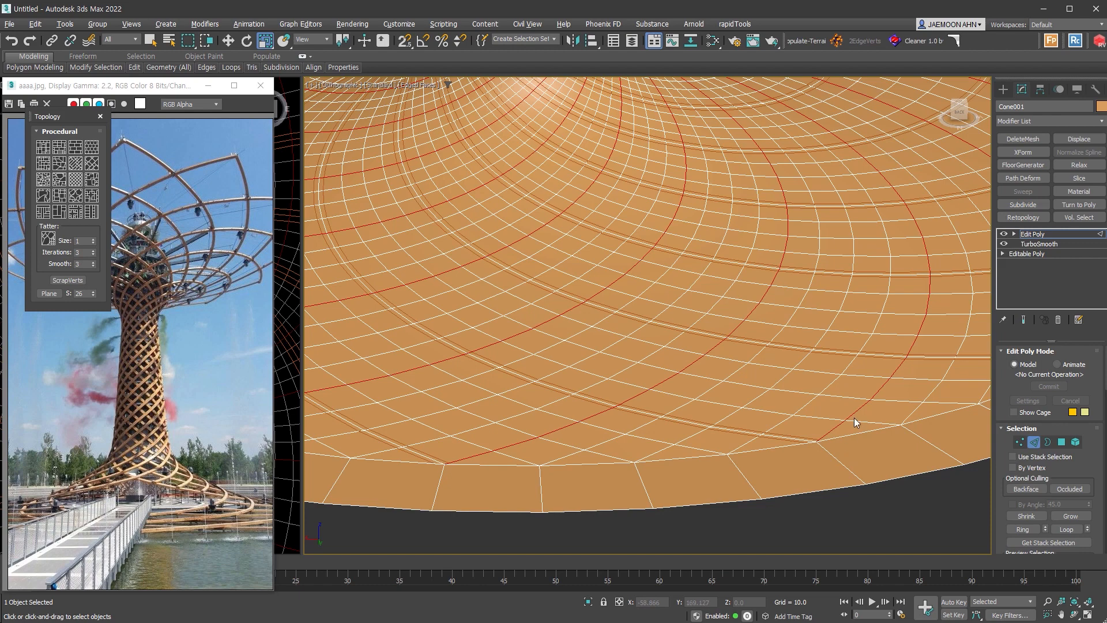
Extrude the opposite-direction spiral edges with height 0 and width 1.
scroll(851, 423, "down", 5)
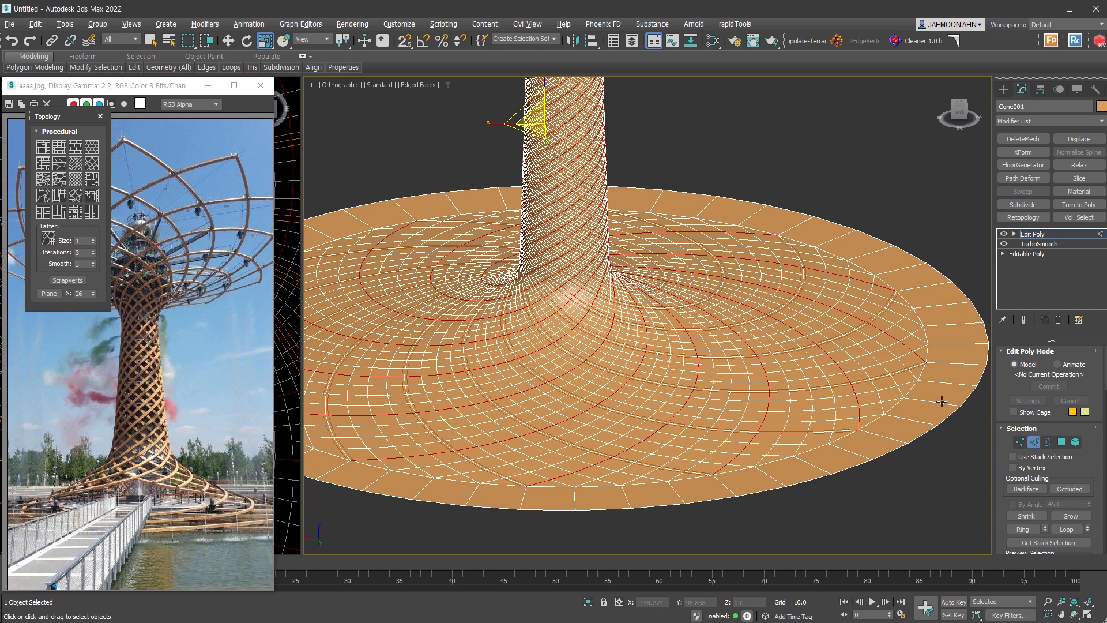
scroll(865, 414, "up", 4)
right_click(844, 377)
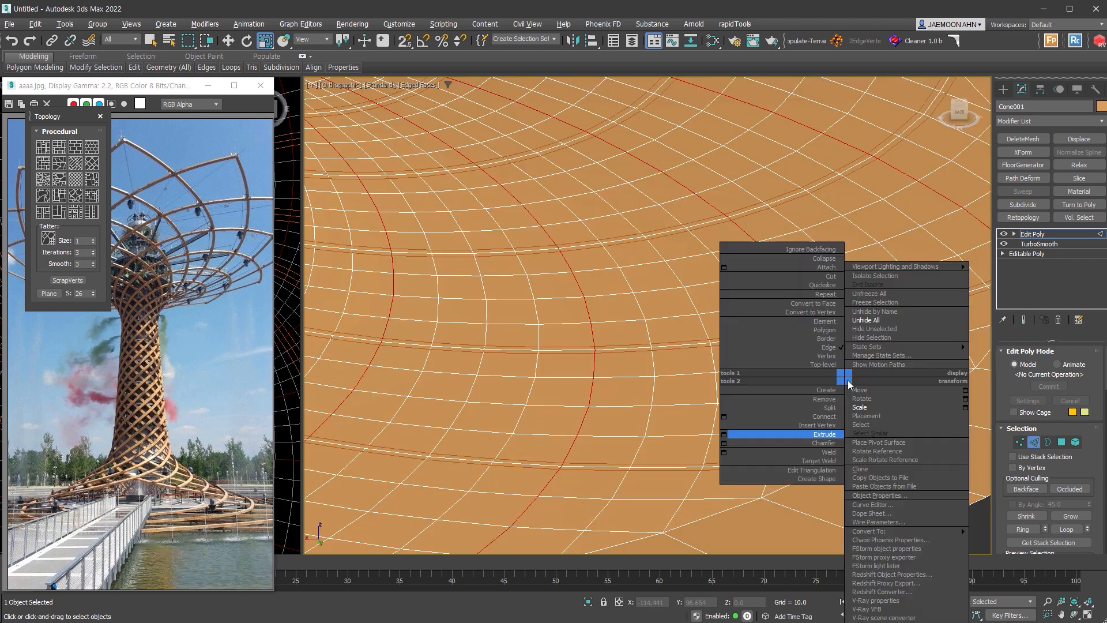
left_click(724, 434)
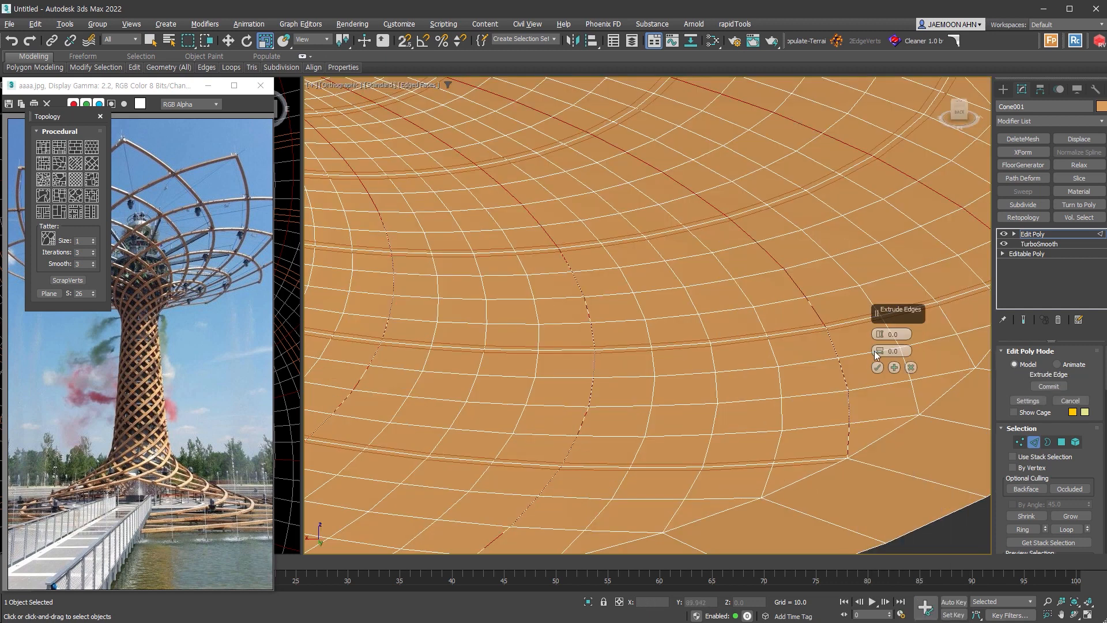
type("1")
key("Return")
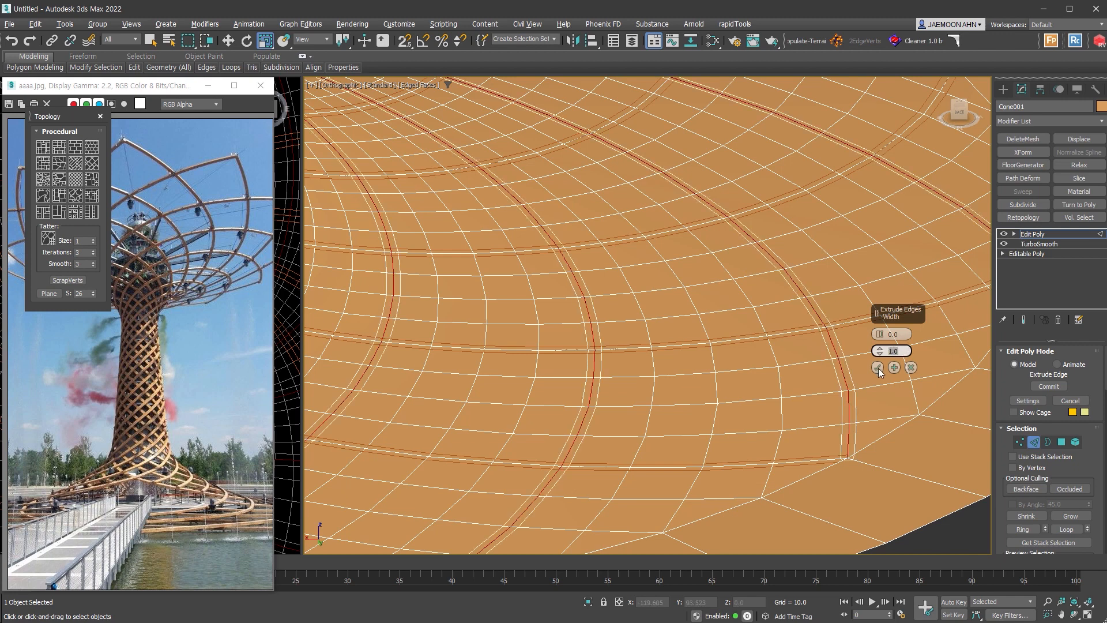
left_click(877, 367)
Convert the extruded opposite-direction edges to polygons and detach those strips as a second separate object.
left_click(1062, 442, "ctrl")
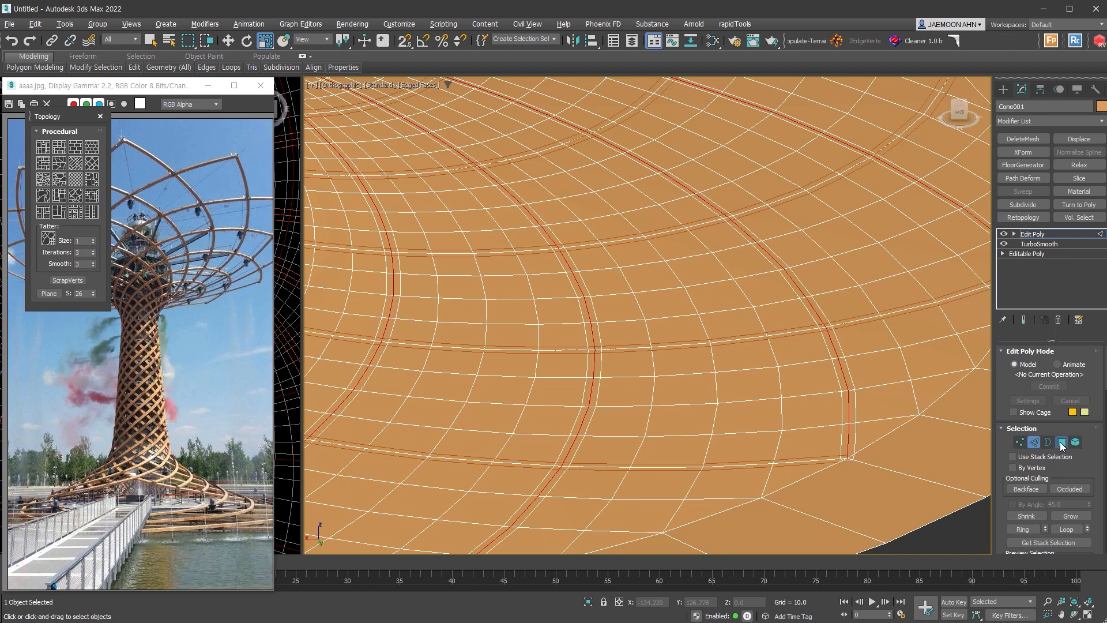
key("alt+d")
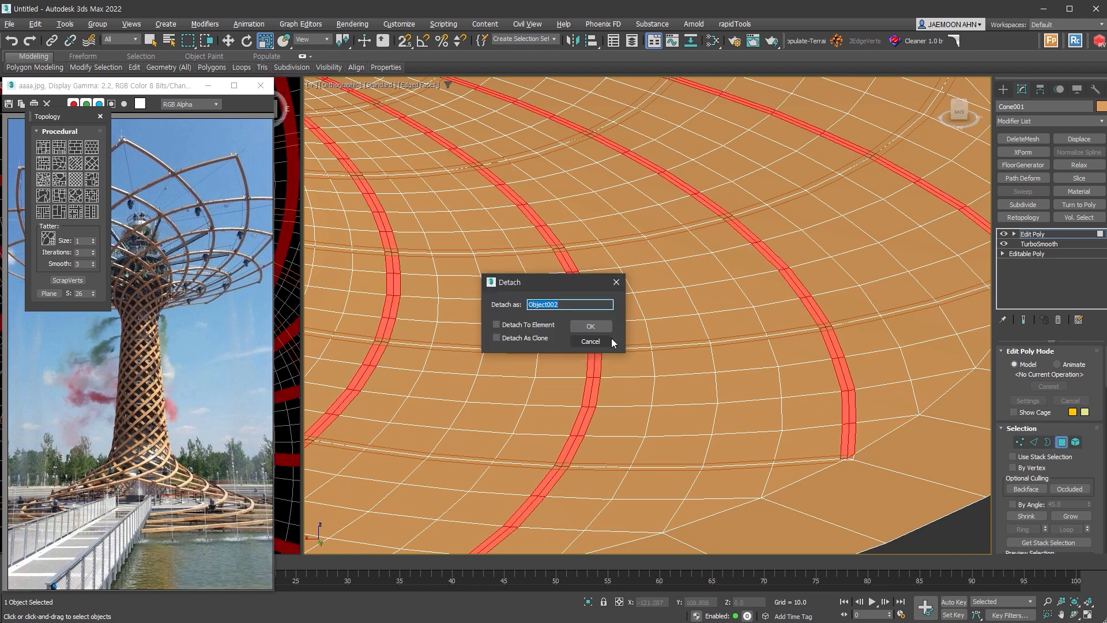
left_click(597, 327)
Exit polygon editing and delete the original flared trunk mesh, leaving only the two detached strip objects.
scroll(794, 292, "down", 10)
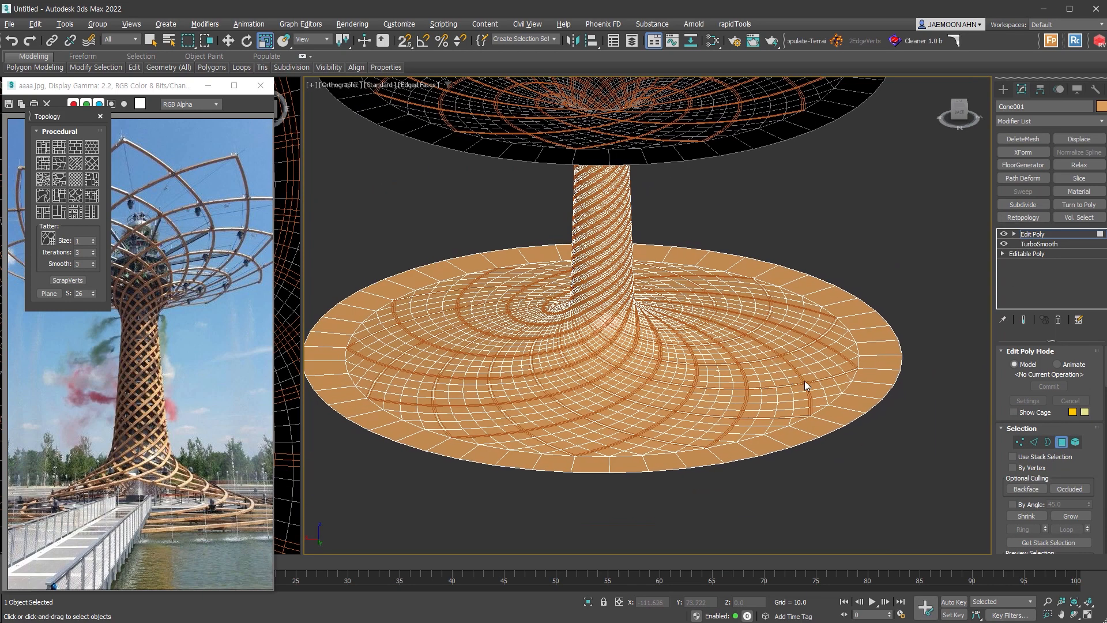
left_click(1062, 442)
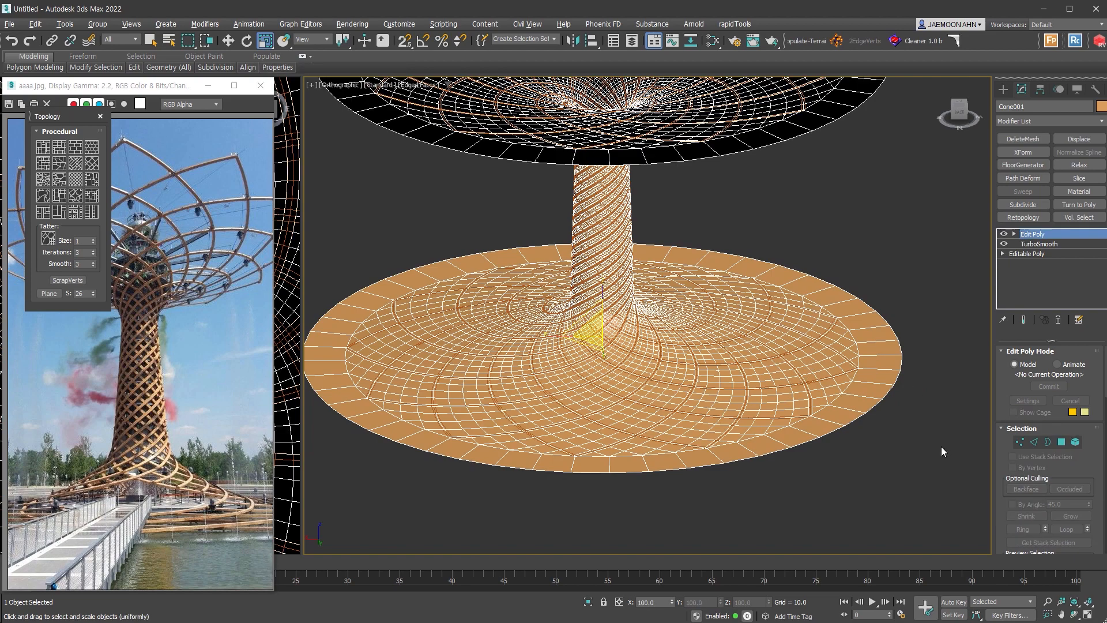
key("Delete")
middle_click_drag(662, 489, 724, 451, "alt")
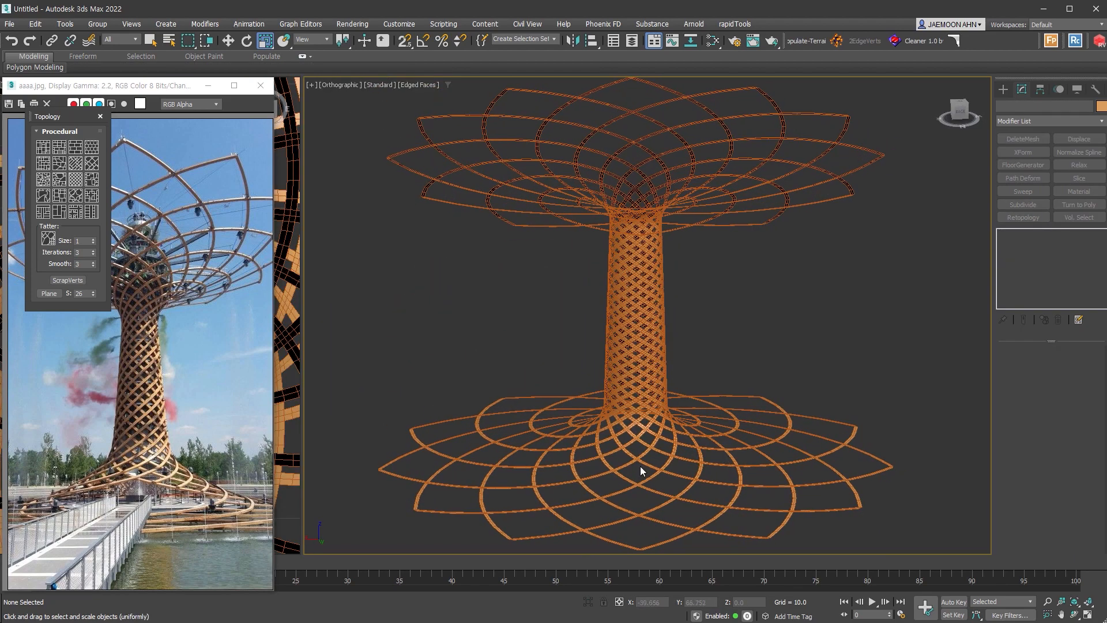
Select the first set of spiral strips and offset it outward with a Push modifier set to 0.8.
scroll(156, 420, "up", 2)
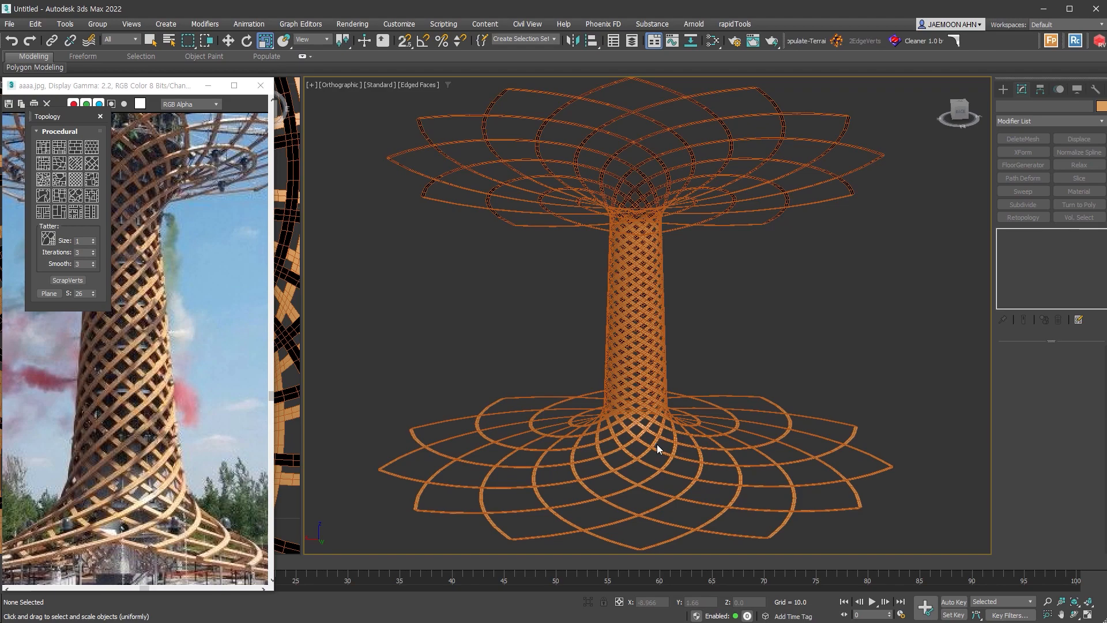
scroll(656, 442, "up", 5)
left_click(625, 406)
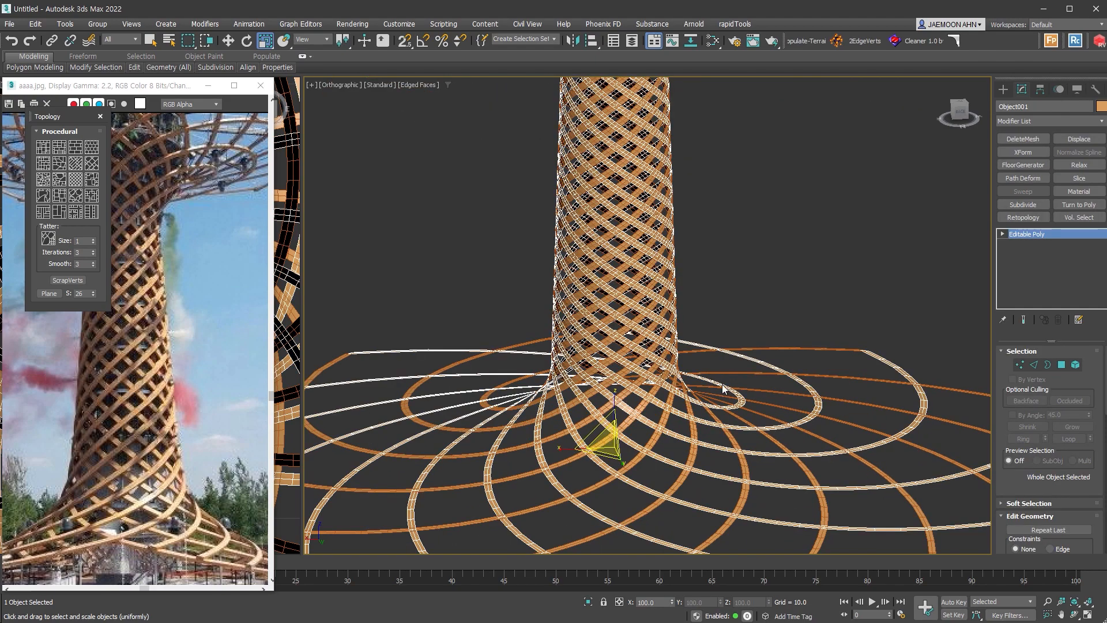
middle_click_drag(725, 390, 663, 372, "alt")
scroll(663, 371, "up", 5)
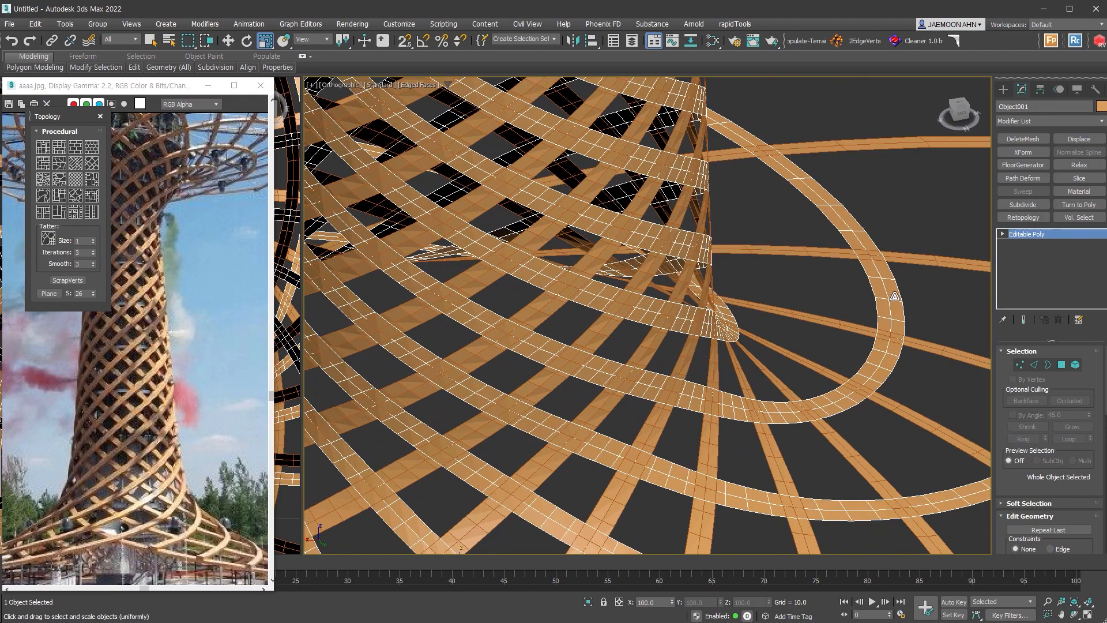
key("shift+p")
mouse_move(1097, 365)
left_mouse_down()
mouse_move(1091, 372)
mouse_move(1102, 356)
left_mouse_up()
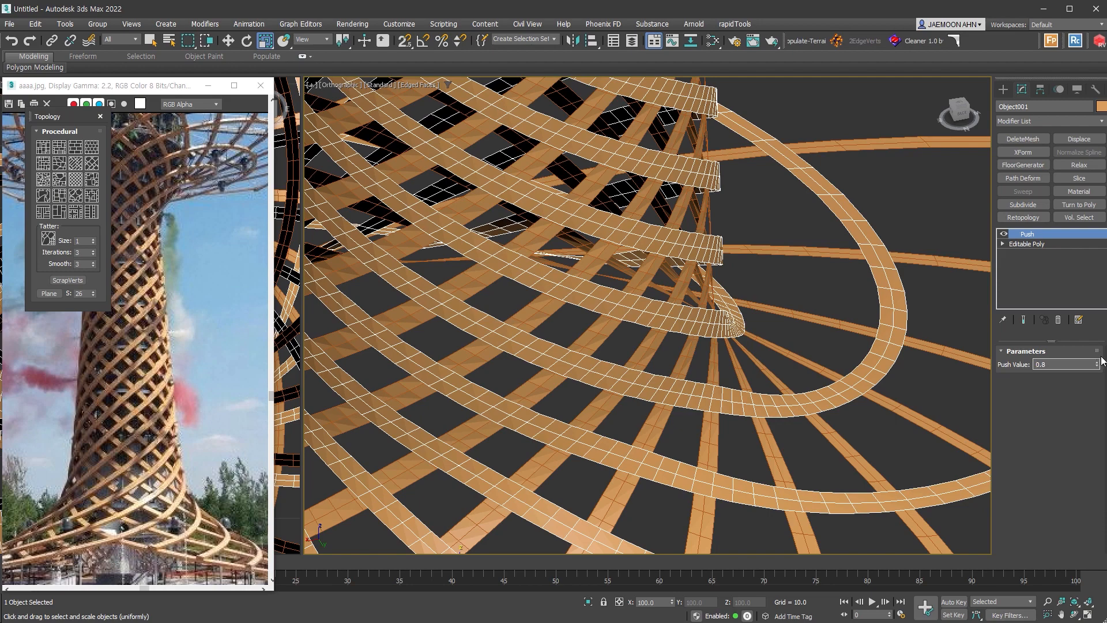
Select both spiral strip objects and give them thickness with a shared Shell modifier, outer amount 0.71.
middle_click_drag(748, 222, 763, 252)
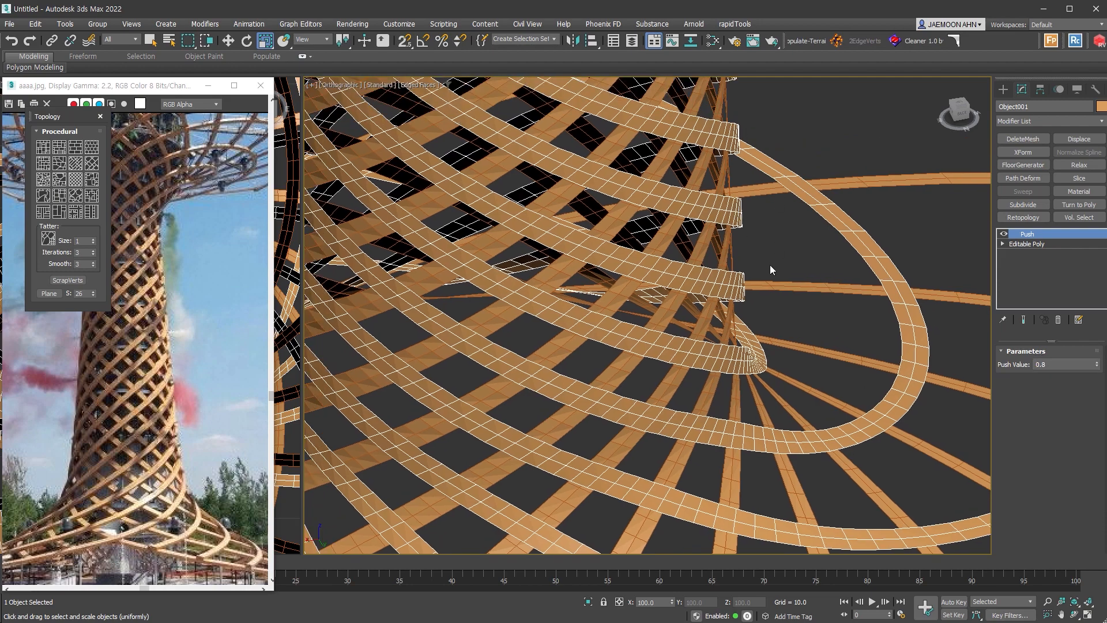
scroll(770, 258, "down", 5)
scroll(749, 179, "up", 6)
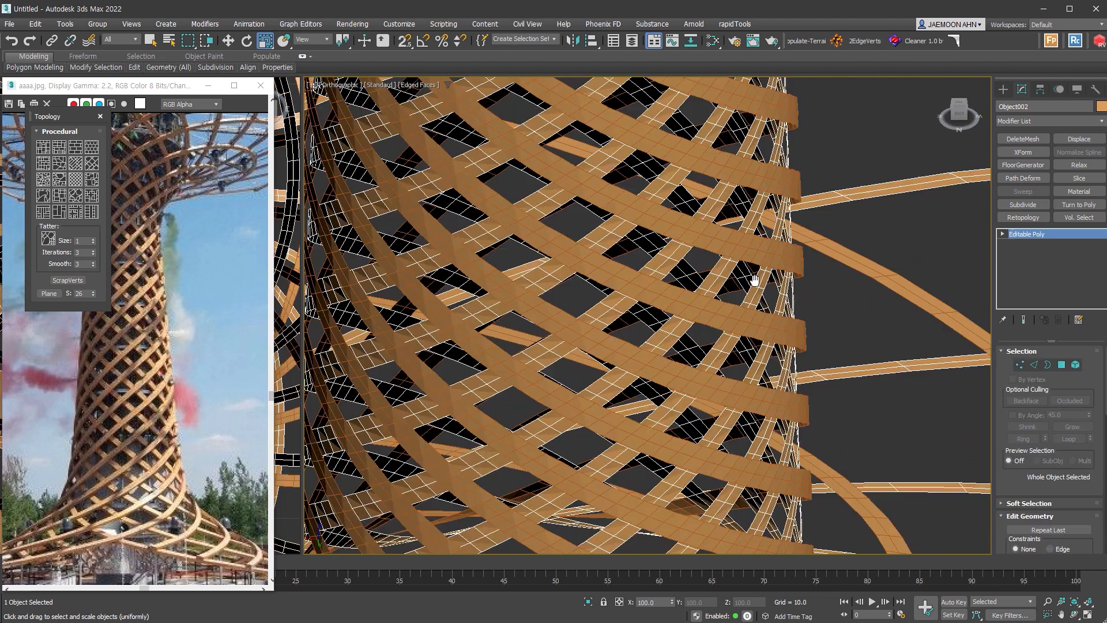
middle_click_drag(754, 277, 766, 307)
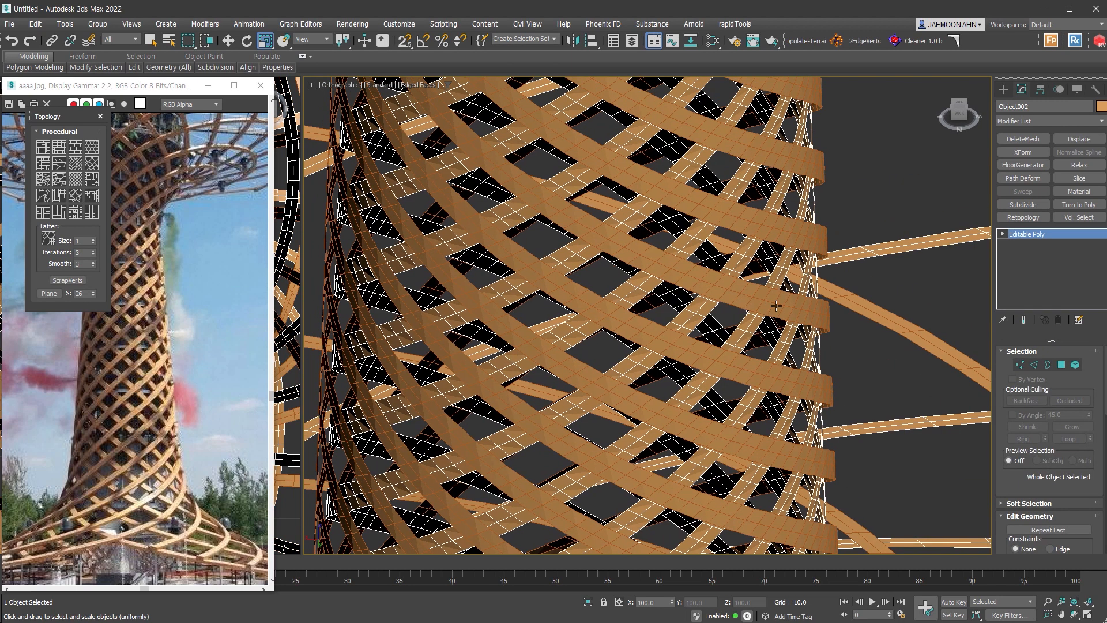
left_click(807, 312, "ctrl")
key("shift+s")
scroll(873, 354, "up", 2)
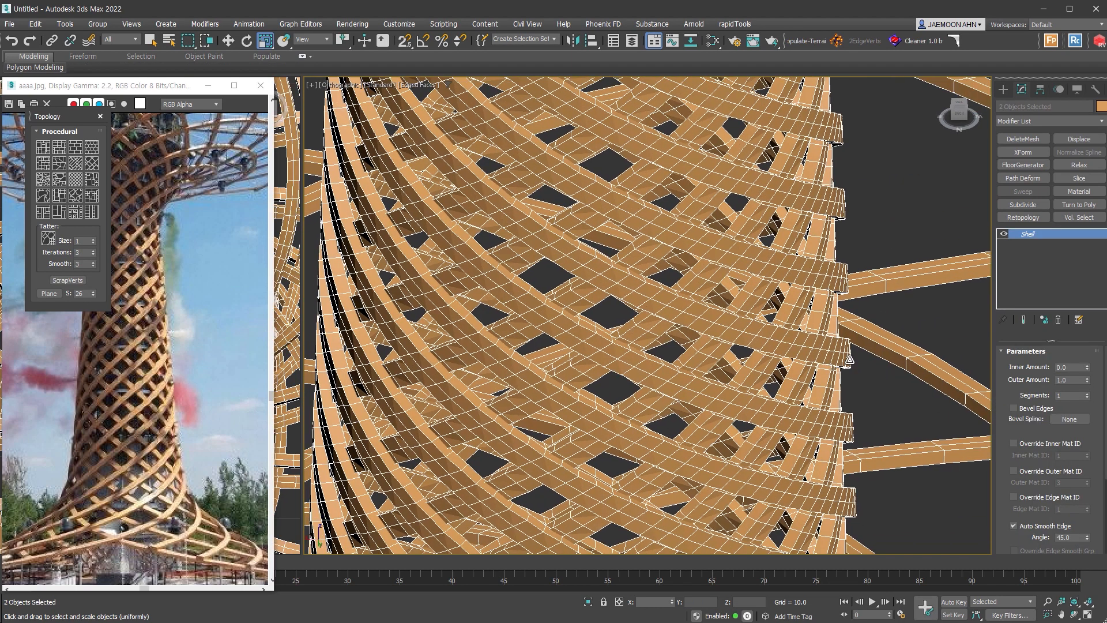
left_click_drag(1091, 381, 1079, 421)
Turn off the edged-face display and select only the outer set of spiral strips.
scroll(820, 351, "down", 6)
key("F4")
middle_click_drag(820, 351, 822, 322, "alt")
scroll(824, 320, "down", 5)
left_click(862, 264)
left_click(625, 475)
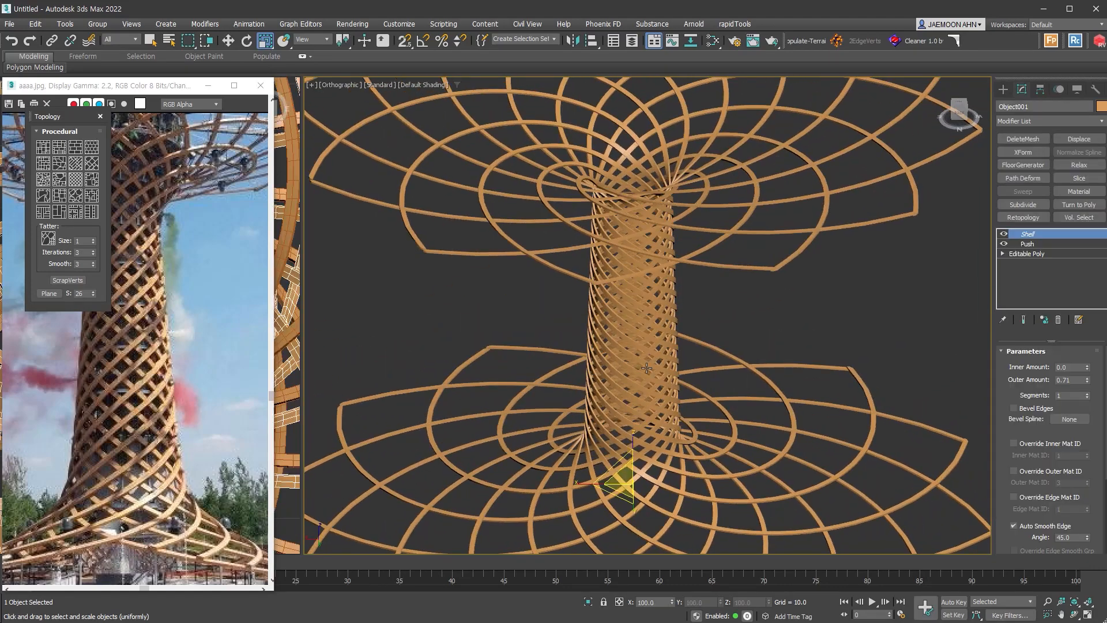
Check the smoothing groups of the outer strips' base polygons and return to the Shell modifier.
scroll(672, 324, "up", 10)
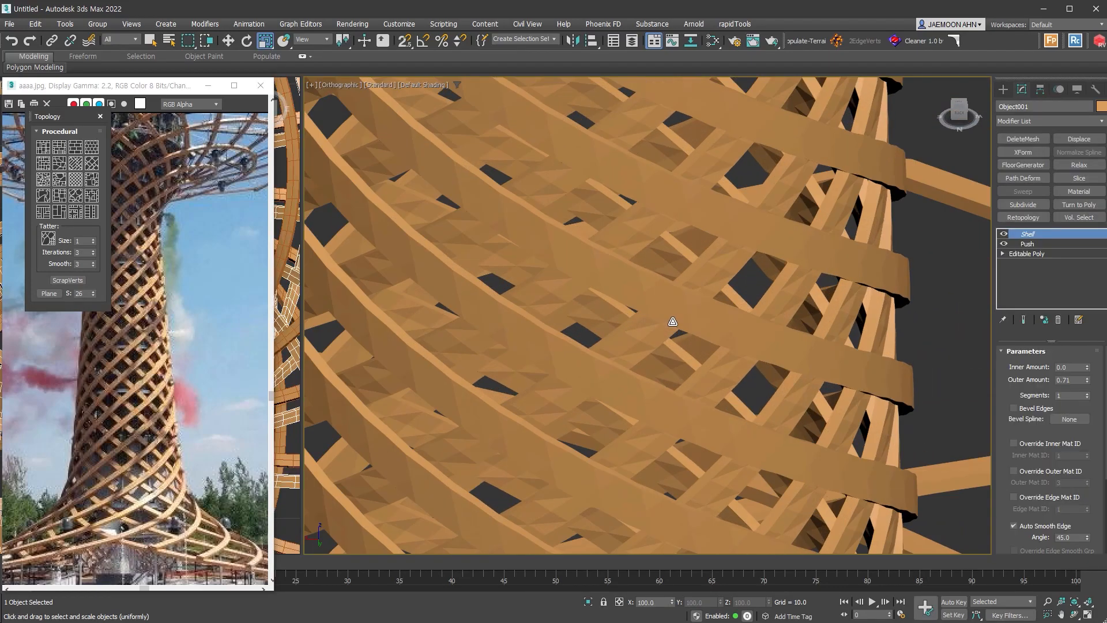
left_click(1041, 253)
left_click(1061, 365)
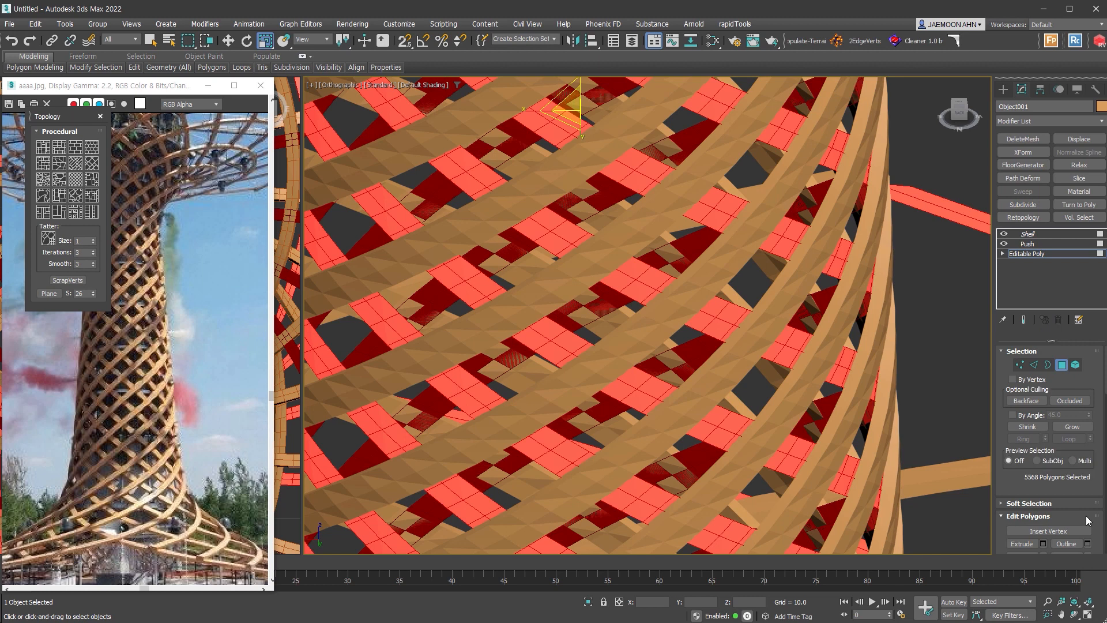
scroll(1064, 513, "down", 5)
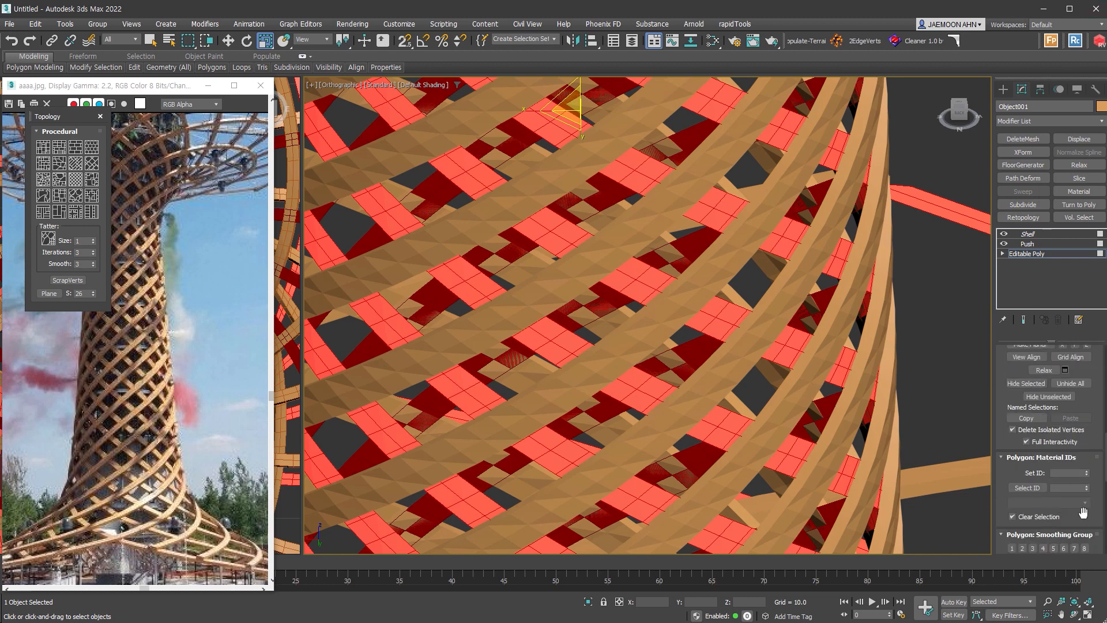
scroll(1059, 506, "down", 4)
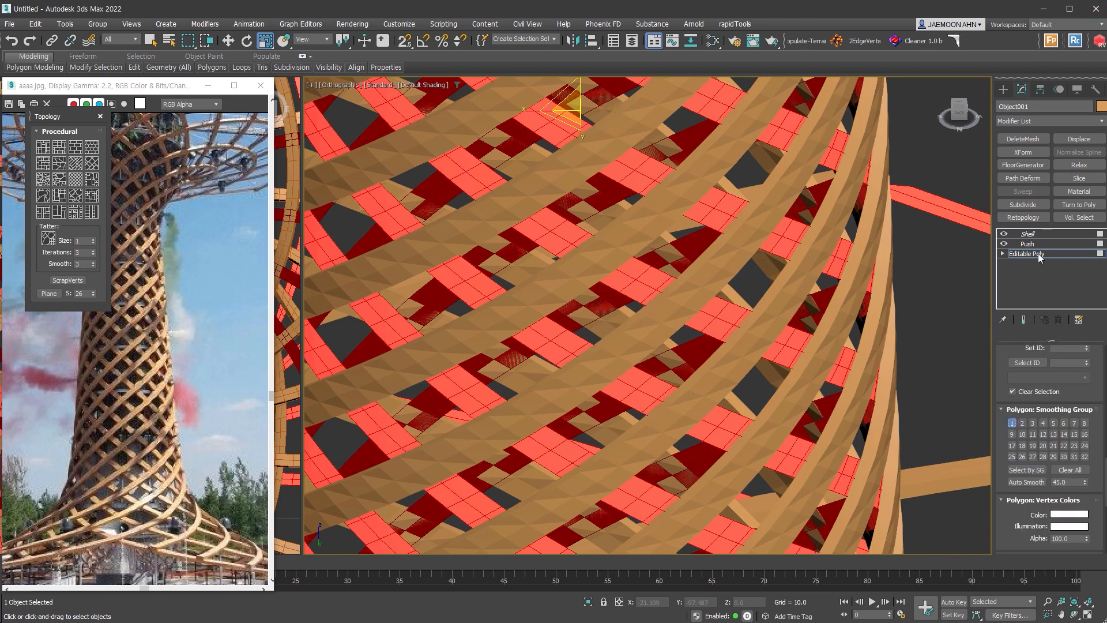
left_click(1032, 234)
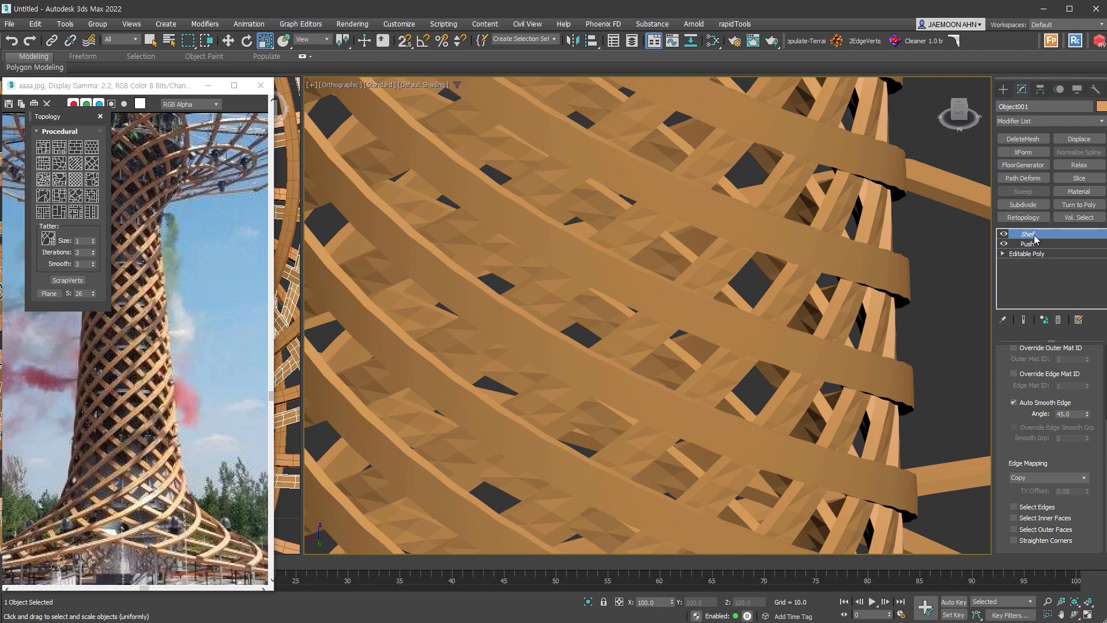
Select the inner spiral strips, assign smoothing group 1 to all their base polygons, and return to the Shell modifier.
left_click(776, 195)
left_click(1054, 245)
left_click(1003, 244)
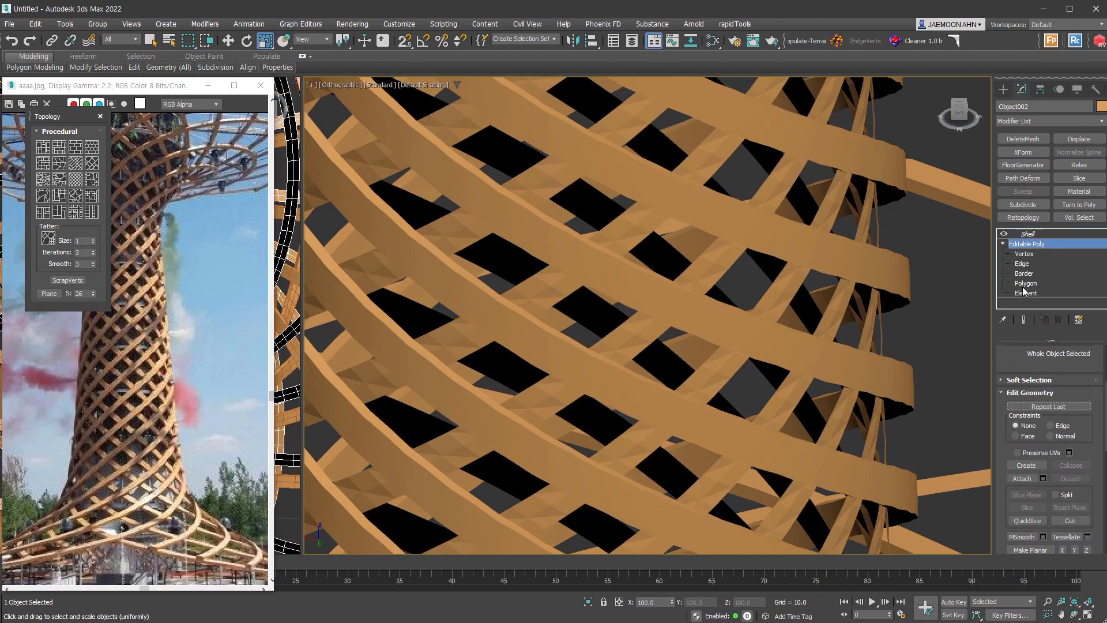
left_click(1025, 284)
scroll(1018, 404, "down", 10)
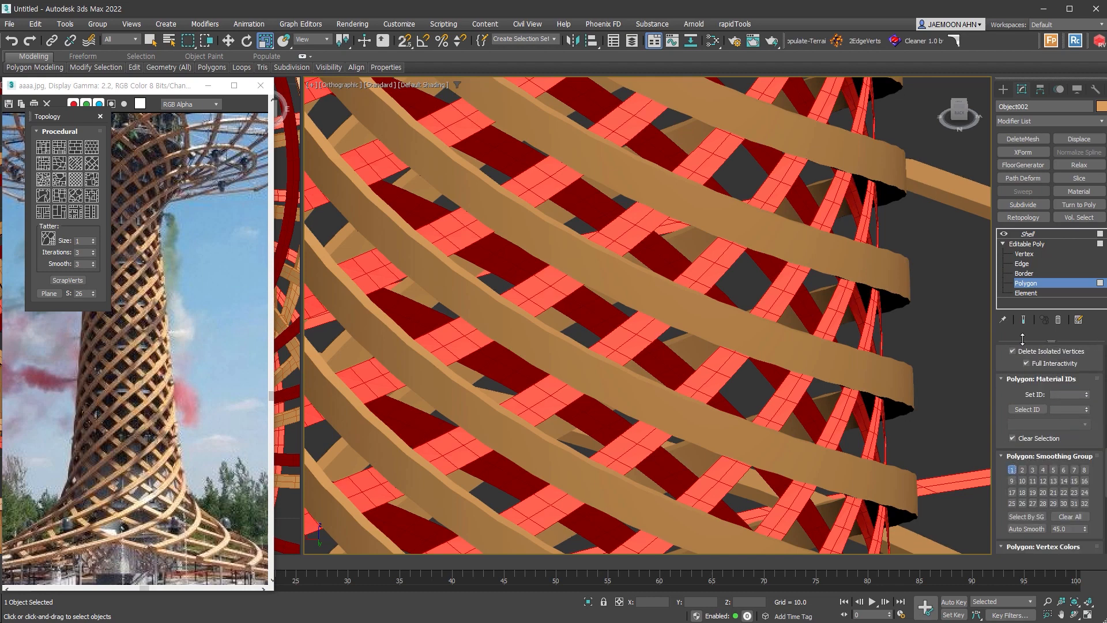
left_click(1047, 234)
scroll(735, 362, "down", 5)
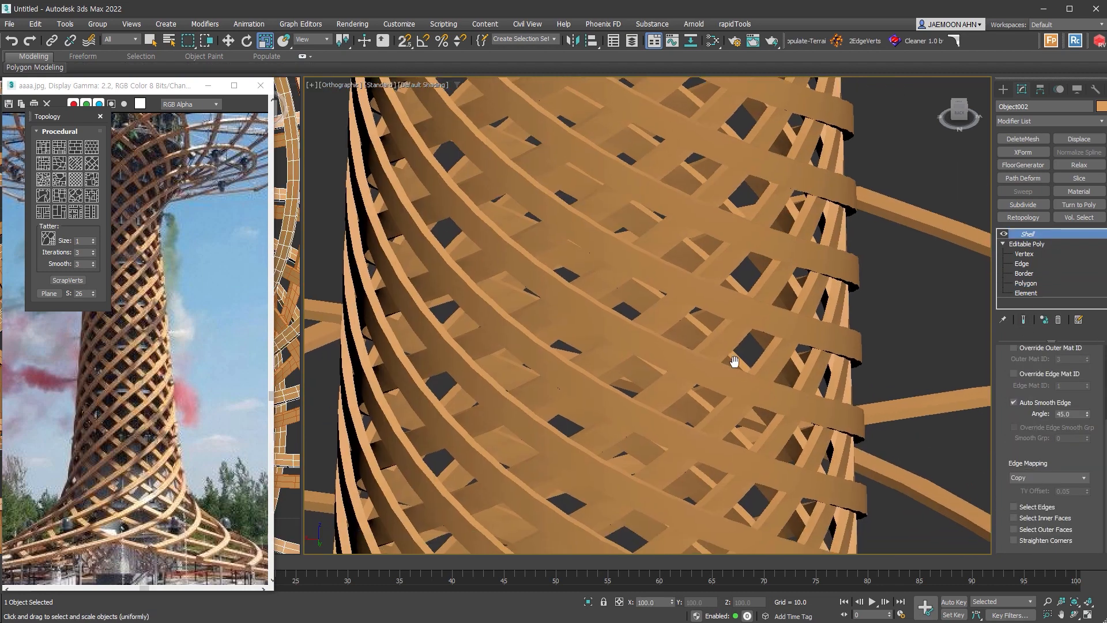
Examine the shading of the lattice around the trunk and across the whole tower from several angles.
middle_click_drag(843, 414, 776, 407, "alt")
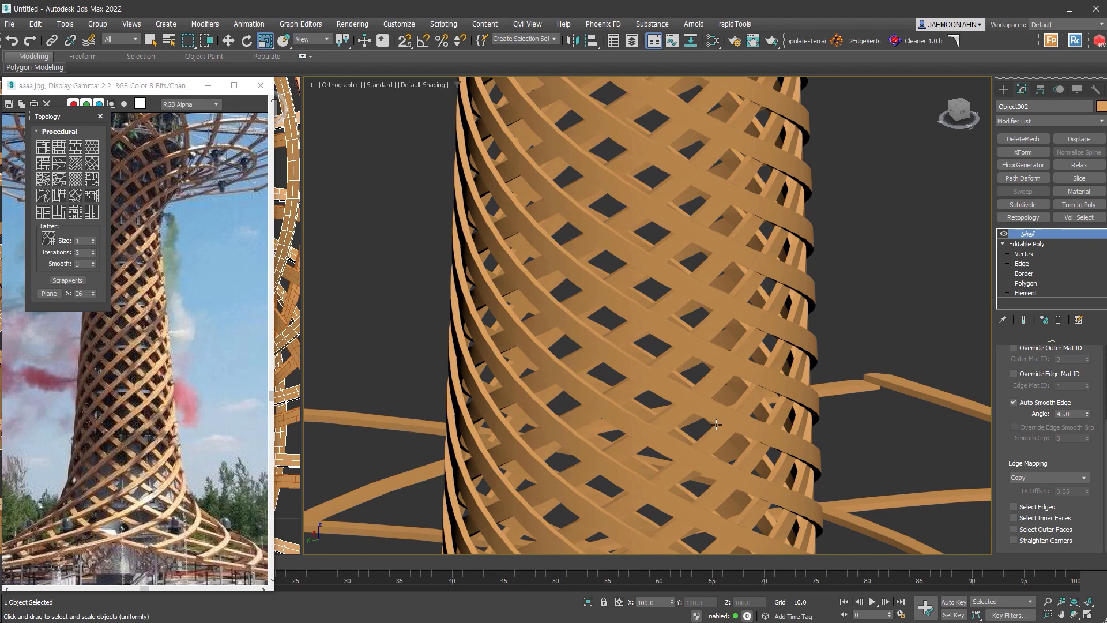
scroll(706, 438, "down", 2)
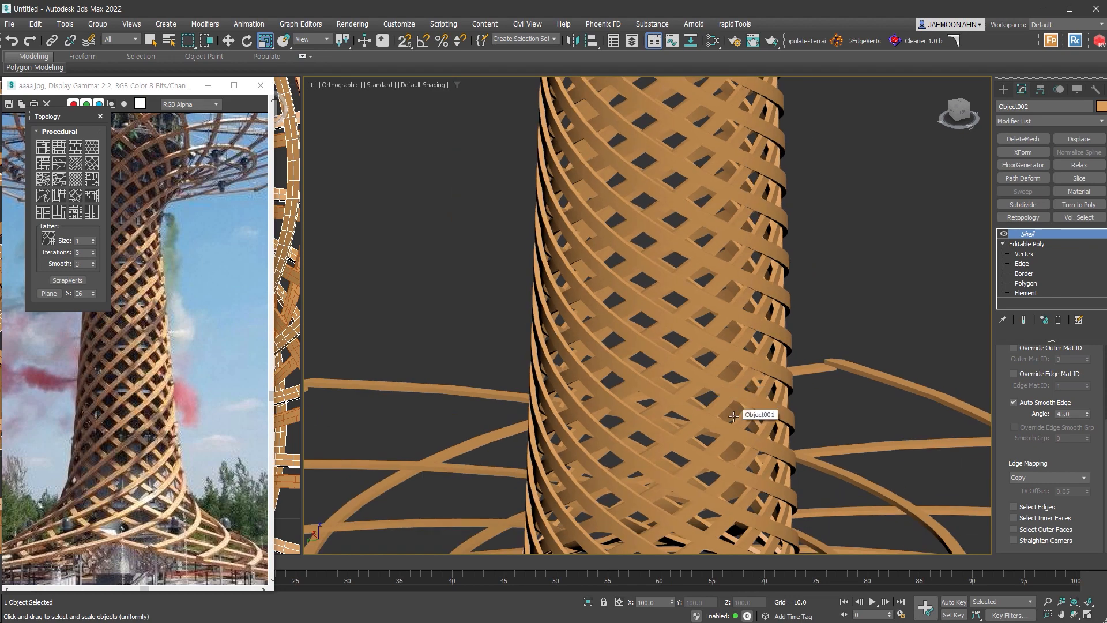
scroll(733, 417, "down", 5)
middle_click_drag(733, 416, 709, 392, "alt")
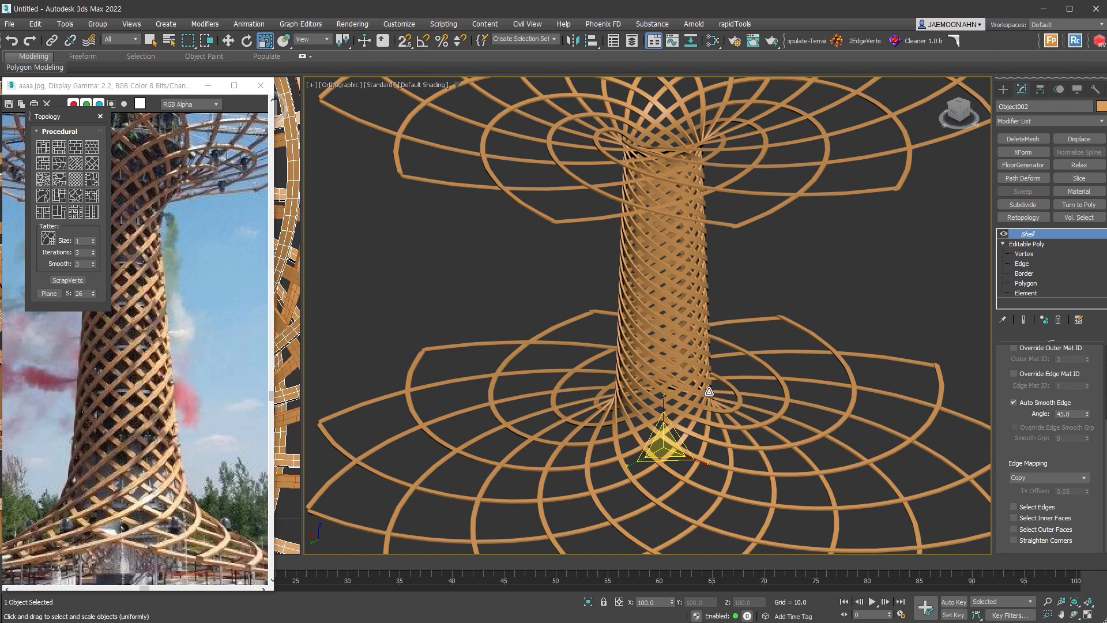
middle_click_drag(712, 369, 720, 394, "alt")
scroll(721, 397, "down", 2)
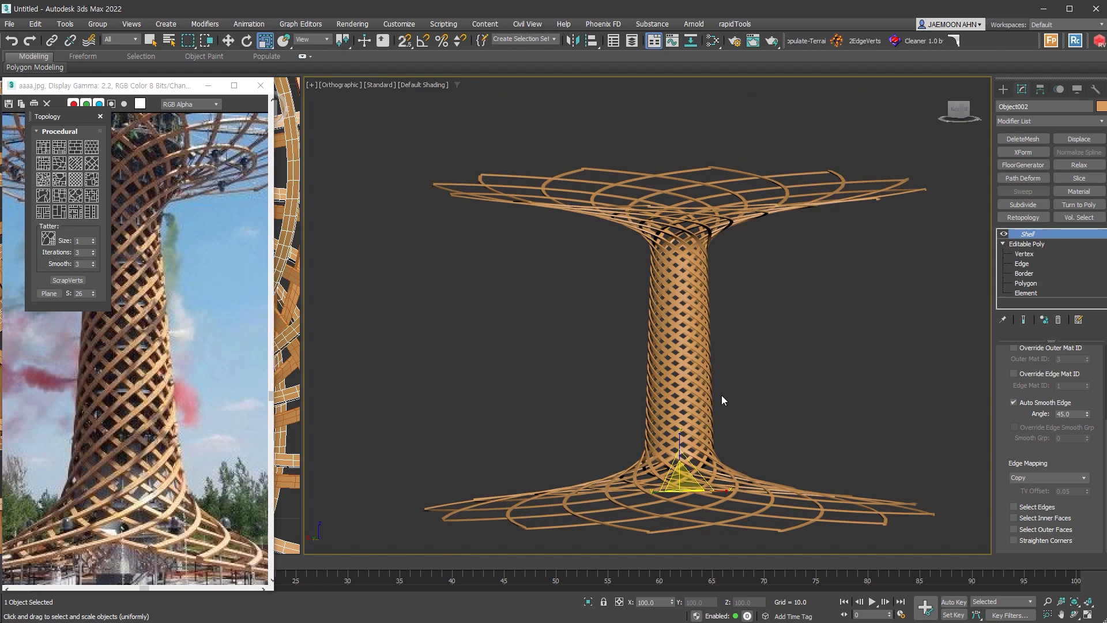
Switch the viewport to a perspective view and frame the tower from a low angle similar to the reference photo.
key("p")
key("z")
key("alt+z")
mouse_move(728, 380)
middle_mouse_down("alt")
mouse_move(677, 345)
mouse_move(708, 377)
mouse_move(714, 349)
mouse_move(731, 363)
middle_mouse_up("alt")
scroll(676, 342, "up", 2)
scroll(713, 347, "up", 2)
scroll(713, 350, "down", 1)
scroll(729, 369, "up", 3)
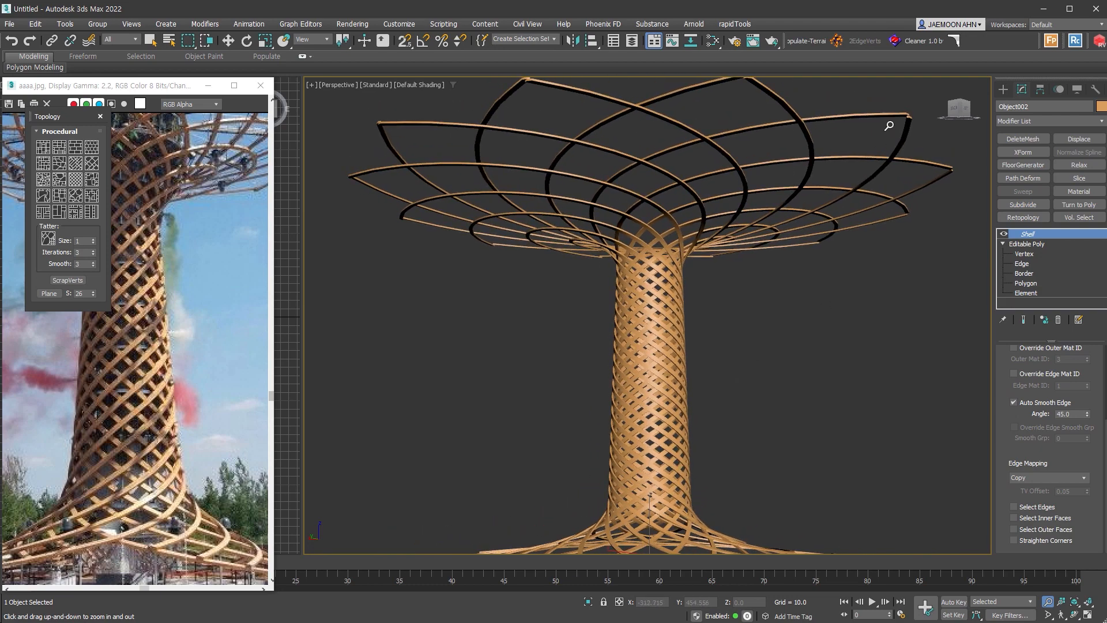
Examine the crossing strip ends at the canopy's outer rim and compare the whole tower with the reference photo.
key("r")
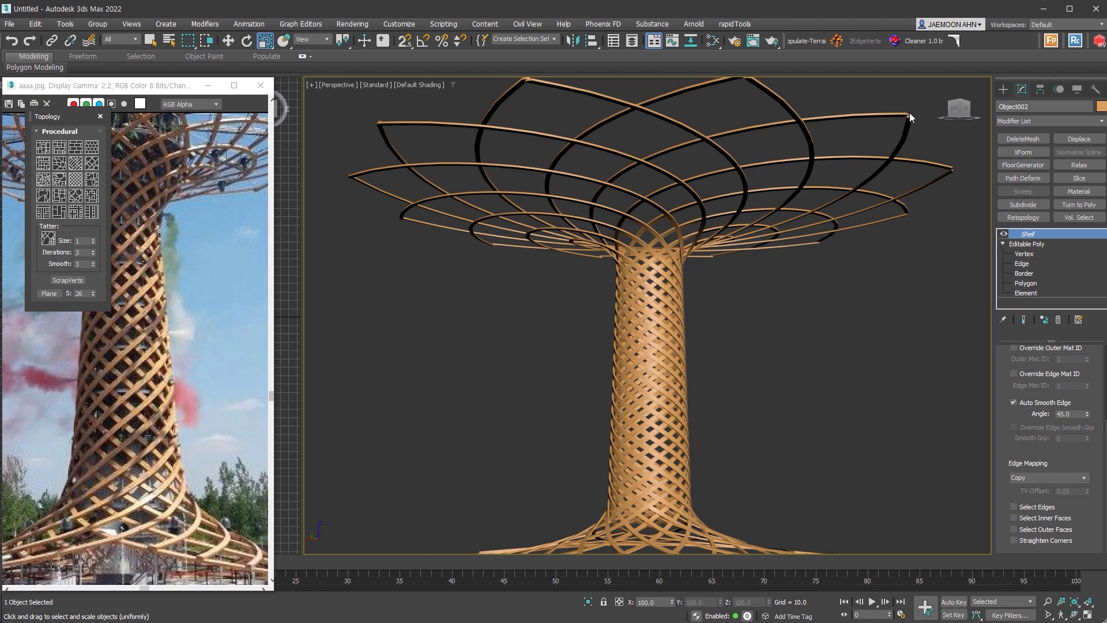
scroll(906, 121, "up", 8)
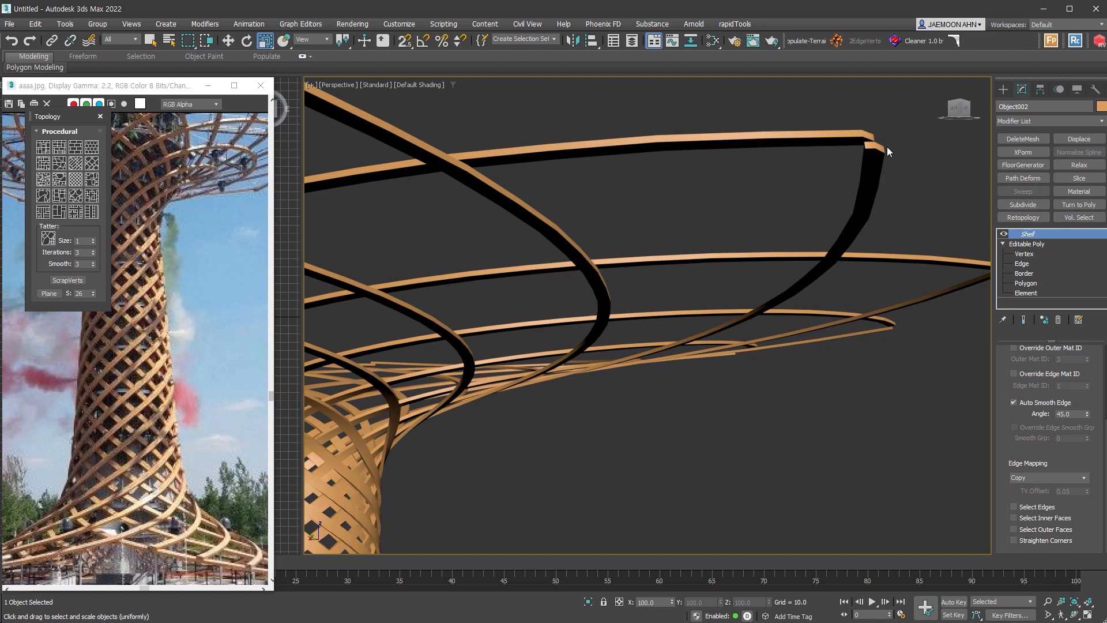
scroll(887, 147, "down", 8)
middle_click_drag(747, 238, 762, 224)
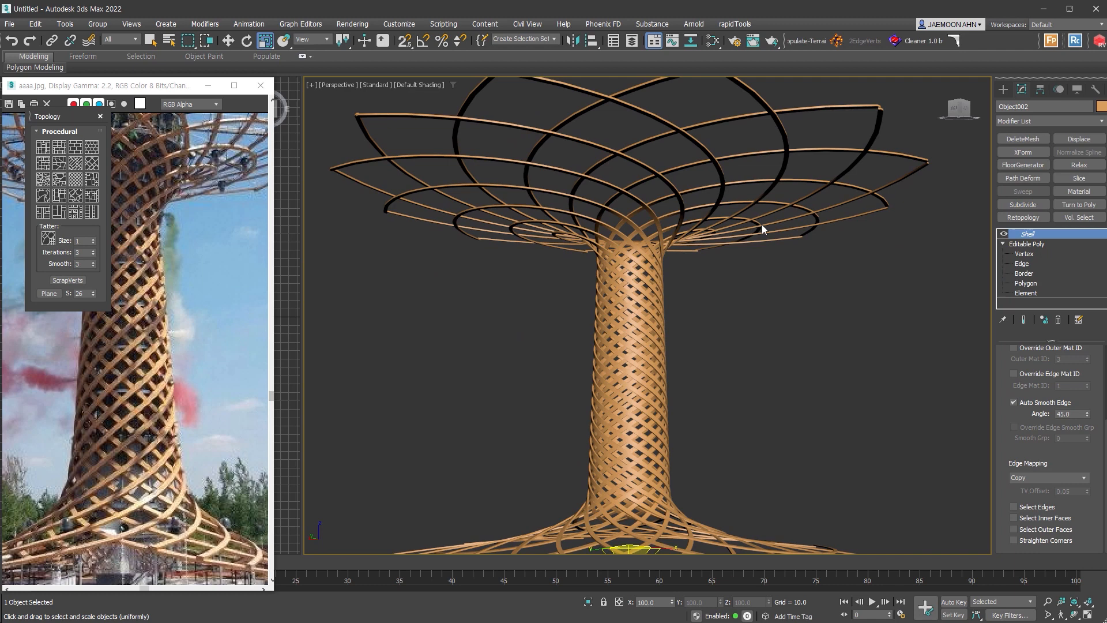
middle_click_drag(731, 263, 723, 271, "ctrl+alt")
left_click_drag(723, 271, 730, 299)
middle_click_drag(738, 316, 742, 305)
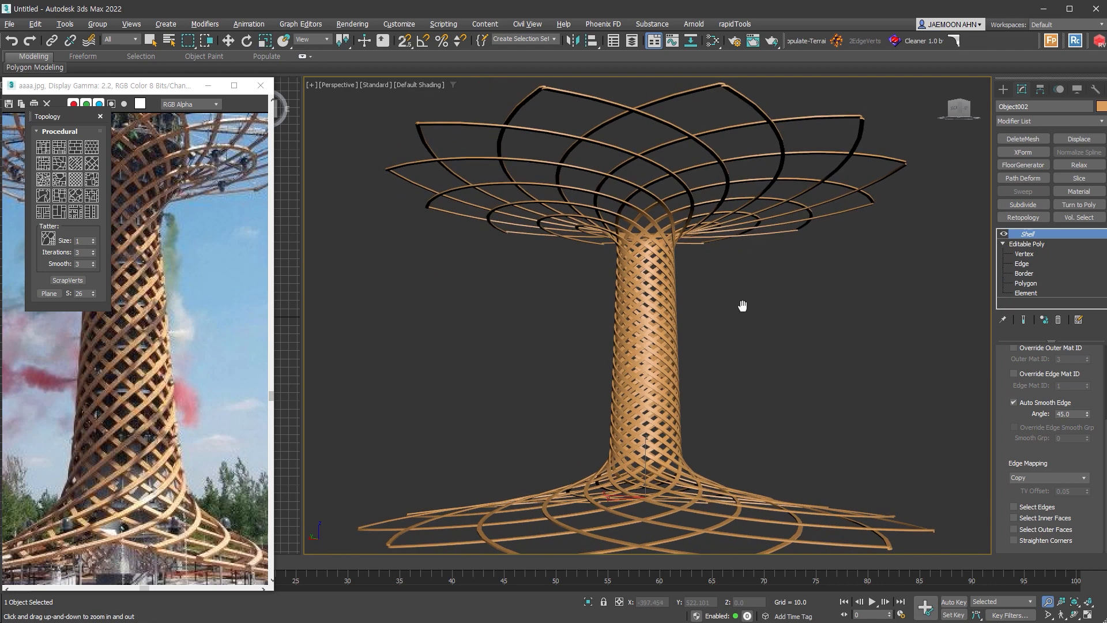